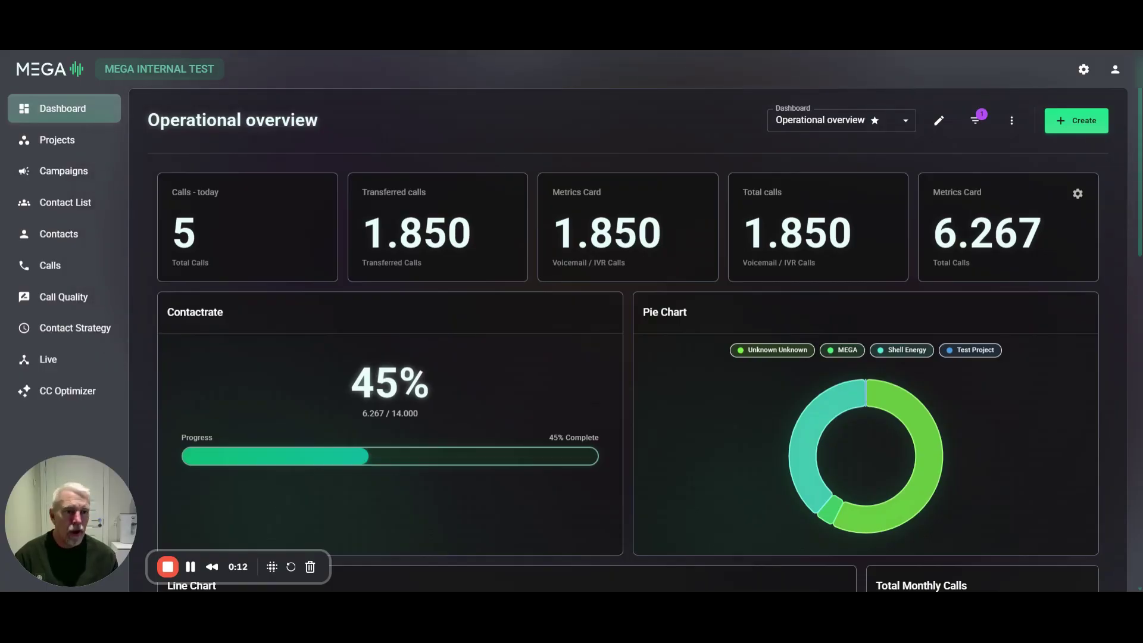
Move the middle Voicemail / IVR metrics card to the end of the Operational overview dashboard's first row and leave editing
click(939, 120)
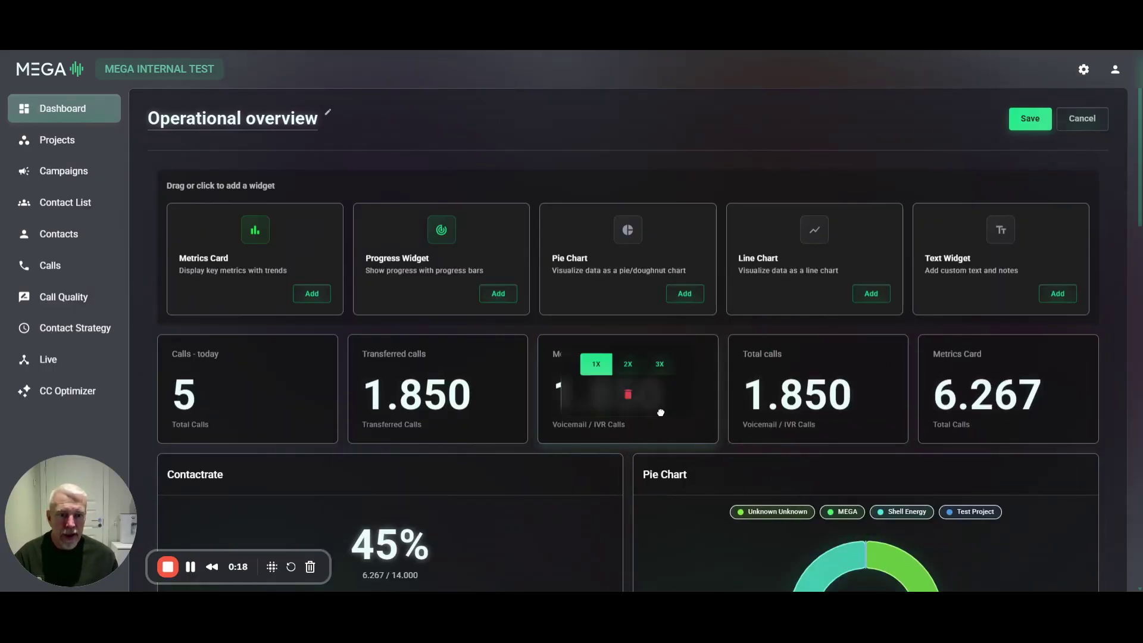
drag(659, 408, 925, 396)
scroll(926, 396, down, 5)
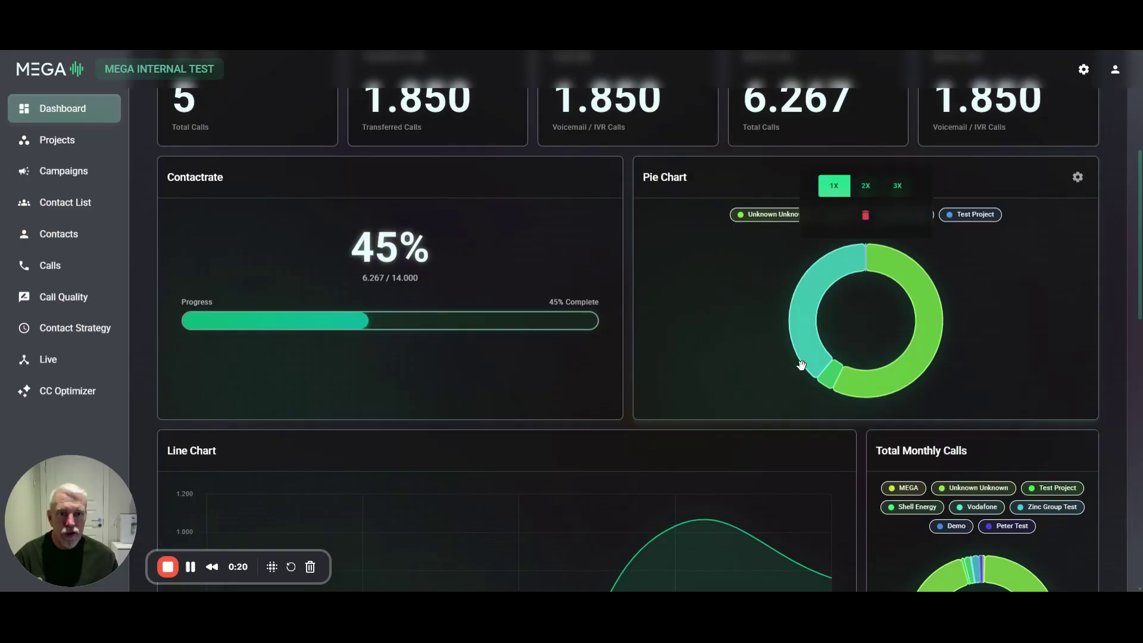
scroll(429, 440, down, 3)
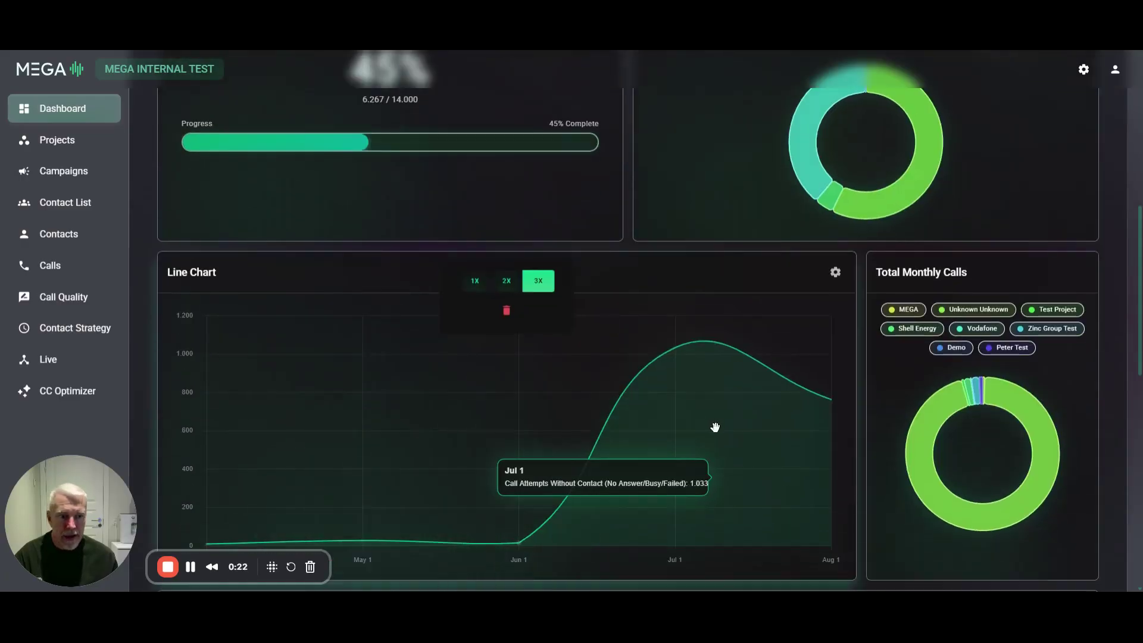
scroll(705, 429, up, 8)
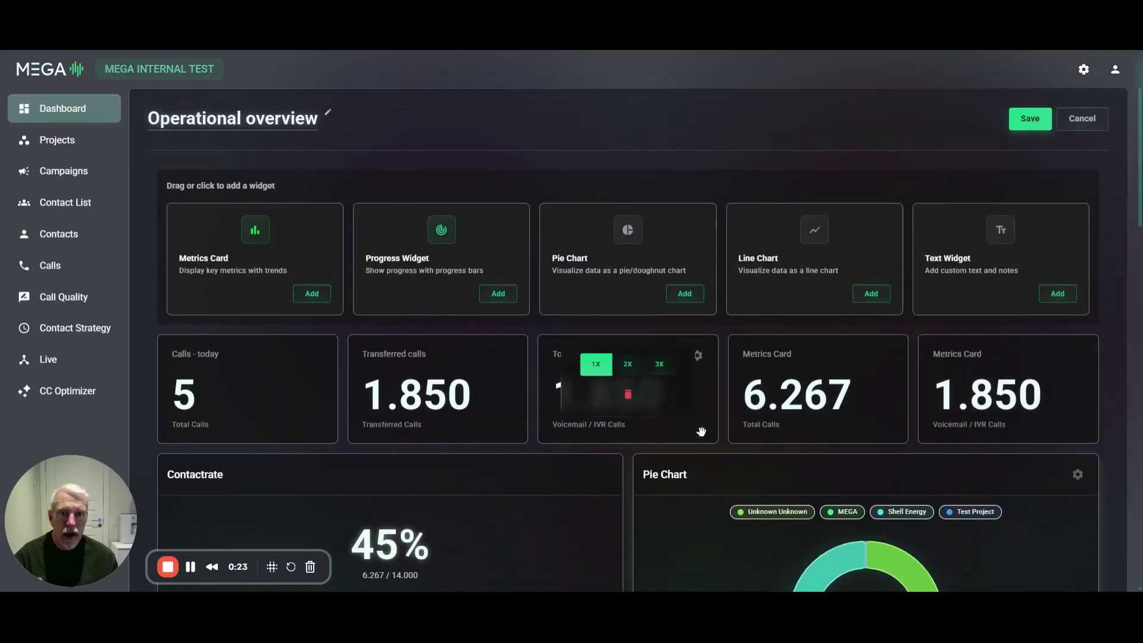
click(1088, 122)
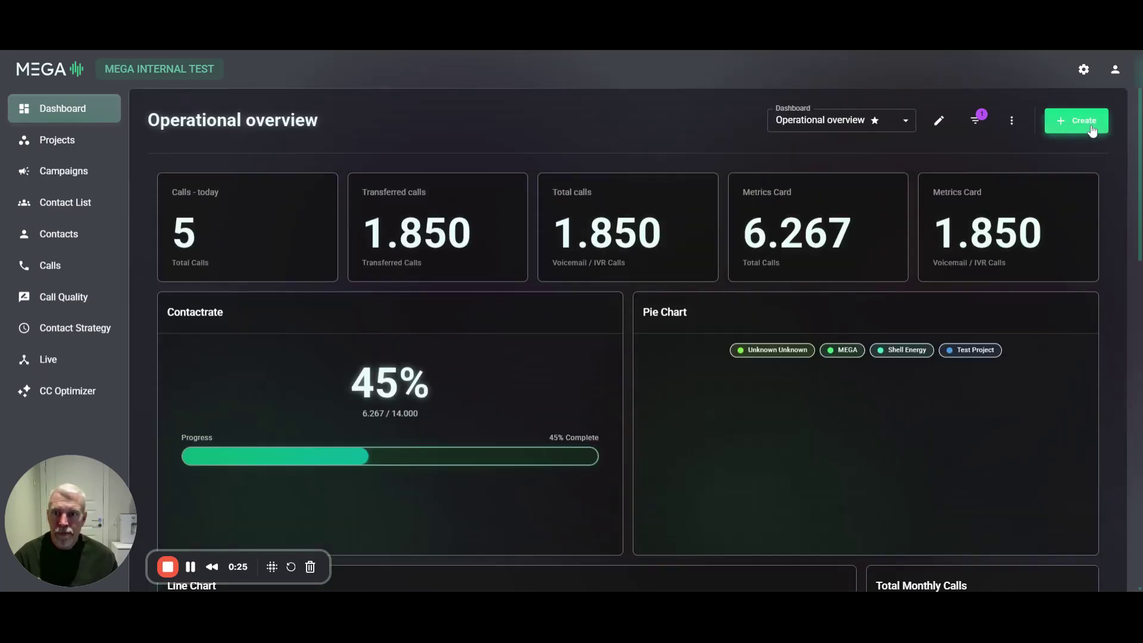
Start a new outbound campaign and choose Shell Energy as its project
click(65, 148)
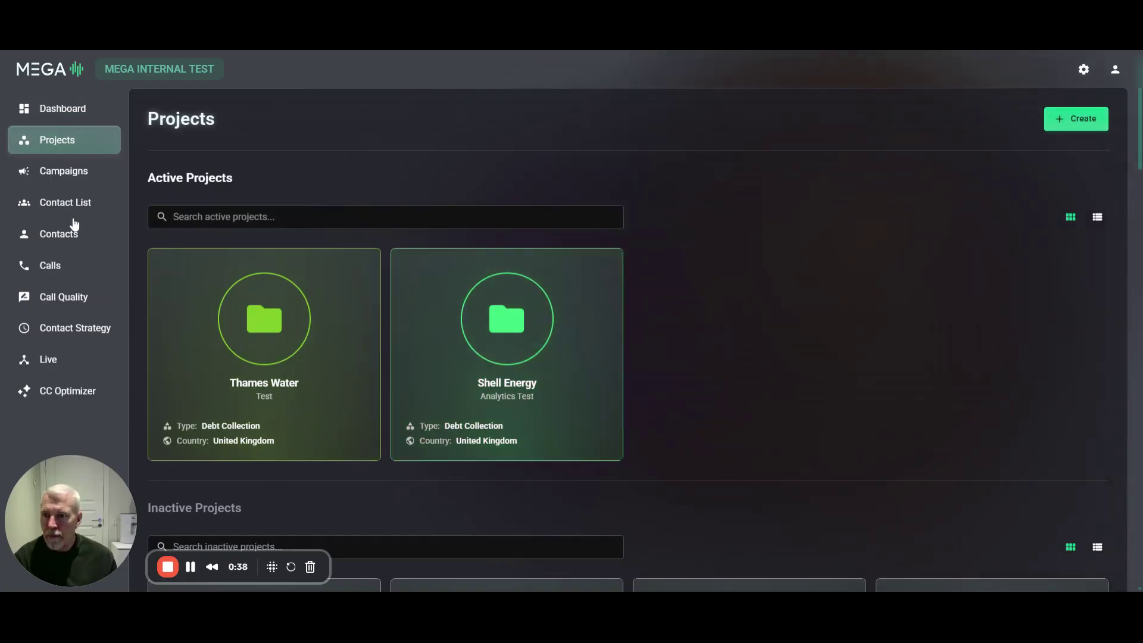
click(72, 182)
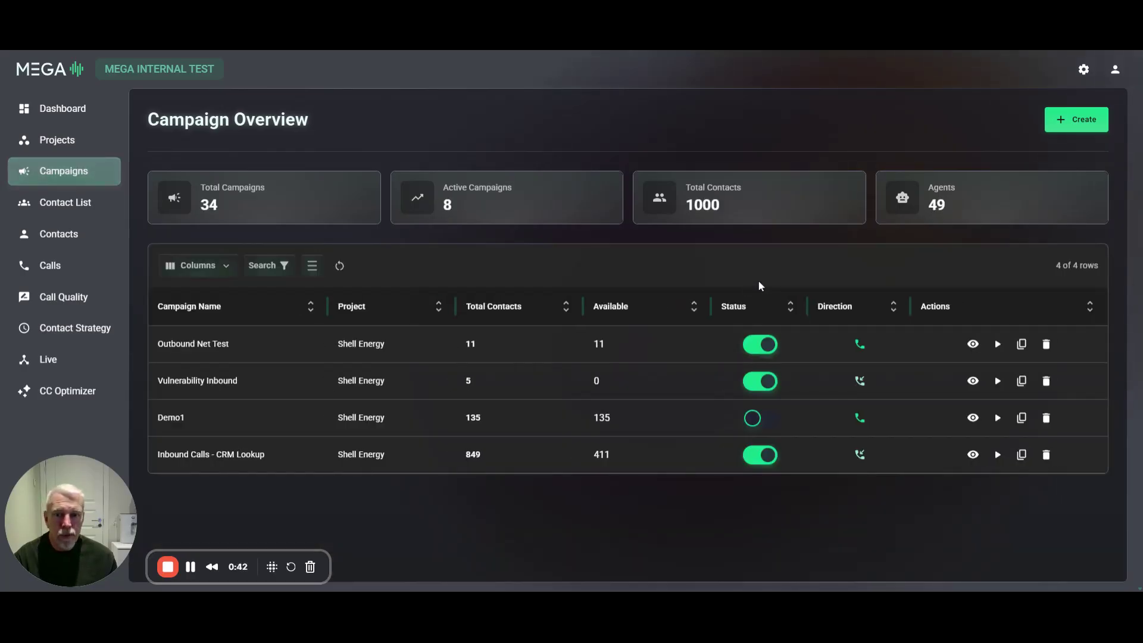
click(1066, 131)
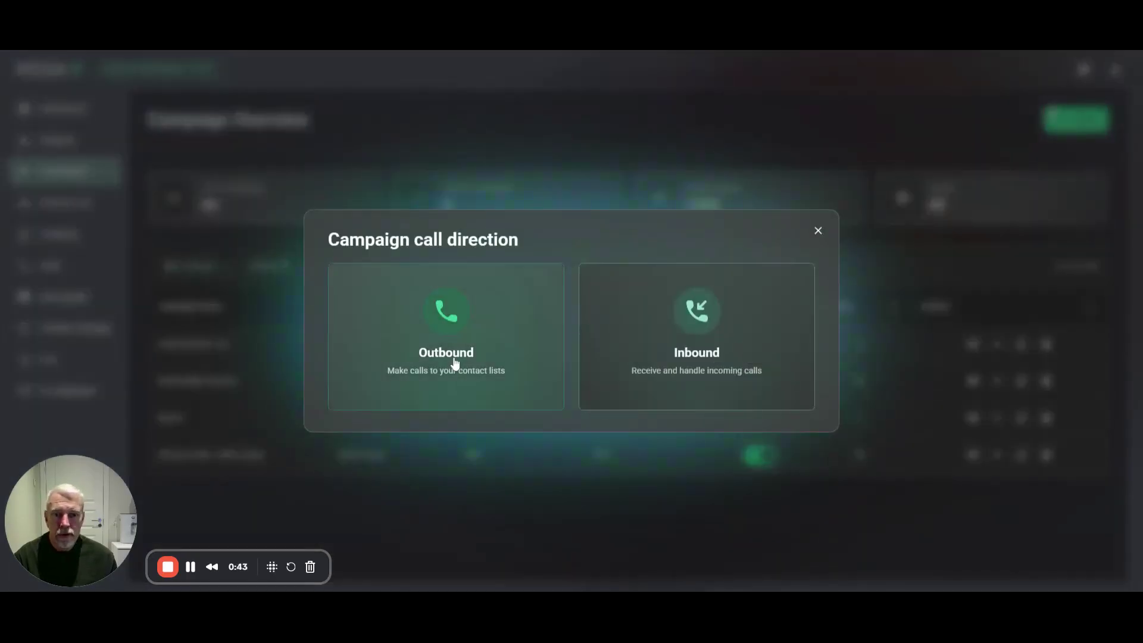
click(452, 378)
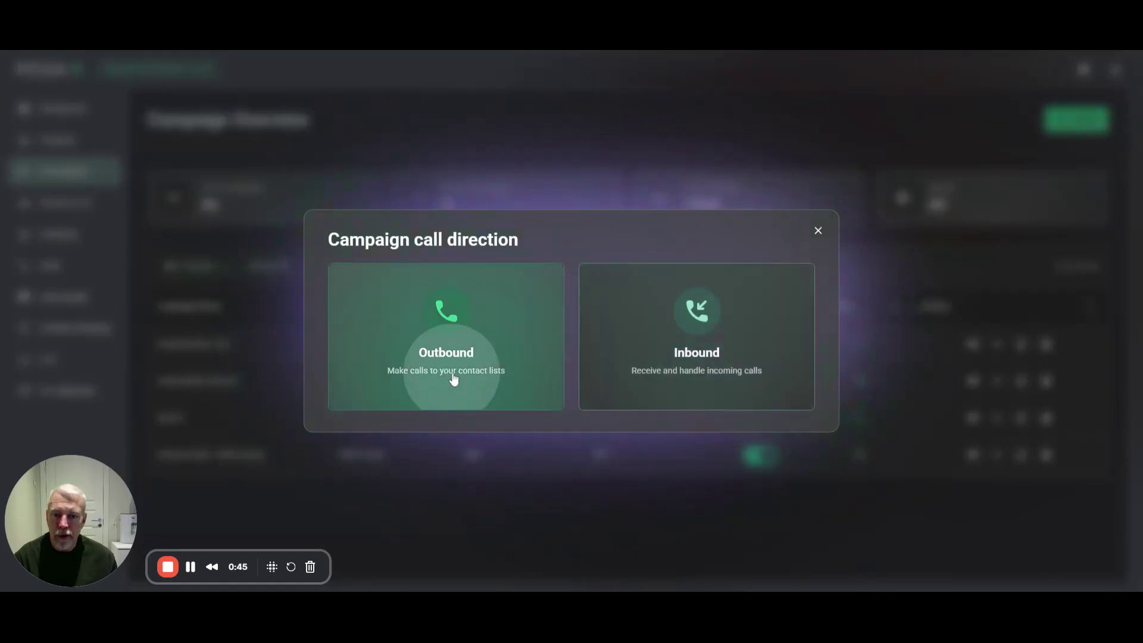
click(348, 366)
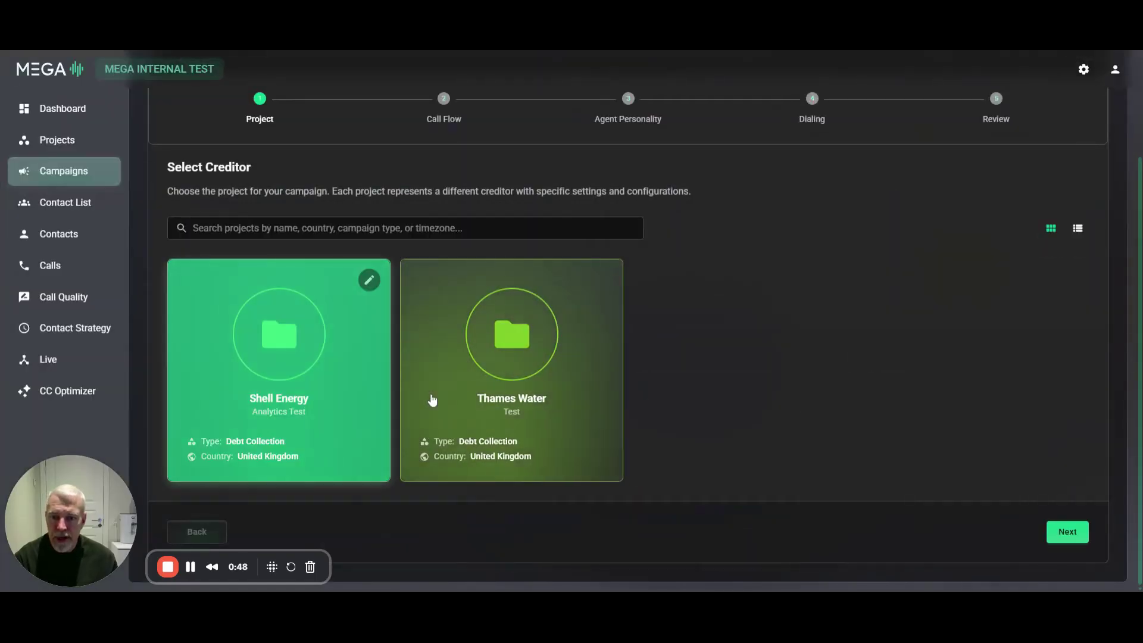
click(1067, 532)
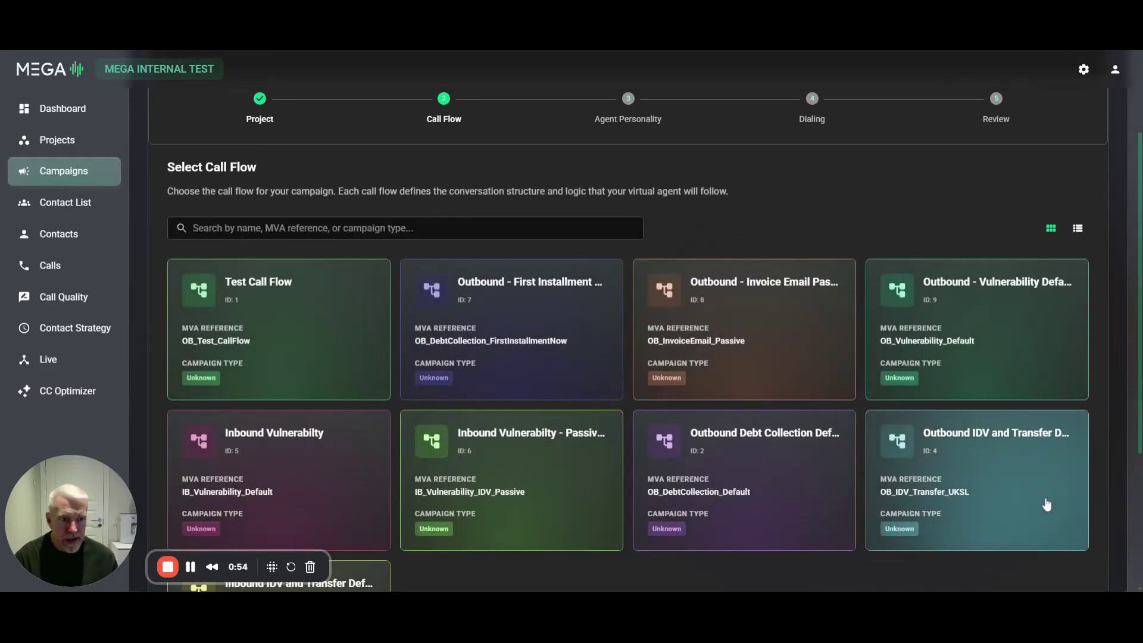
Choose the outbound IDV and transfer call flow with the reference OB_IDV_Transfer_UKSL for the campaign
click(999, 453)
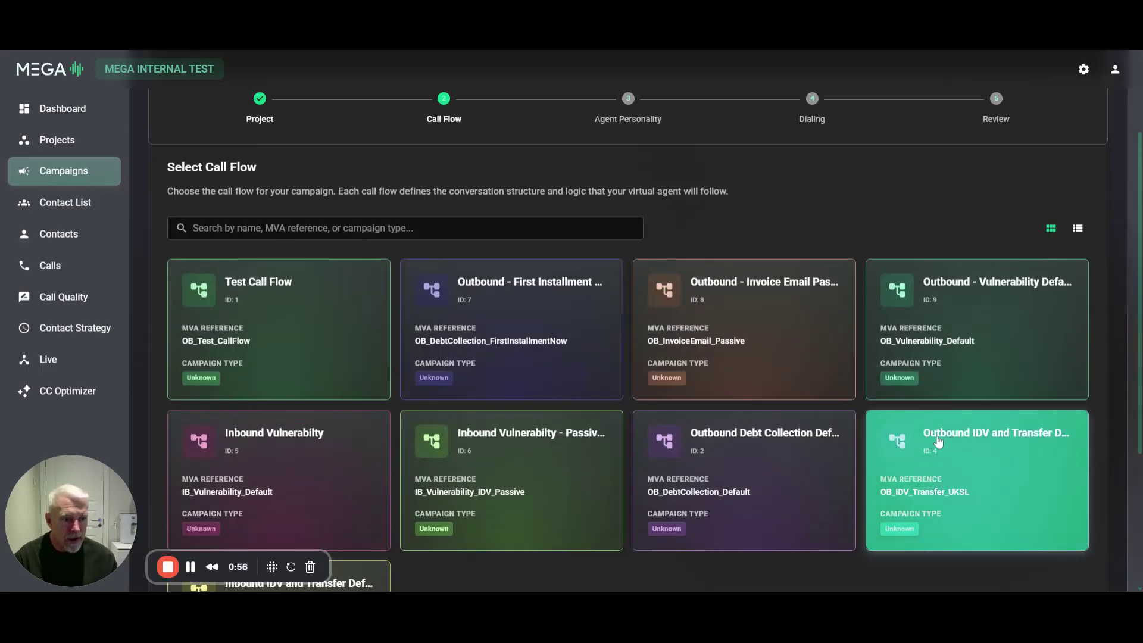
scroll(567, 467, down, 4)
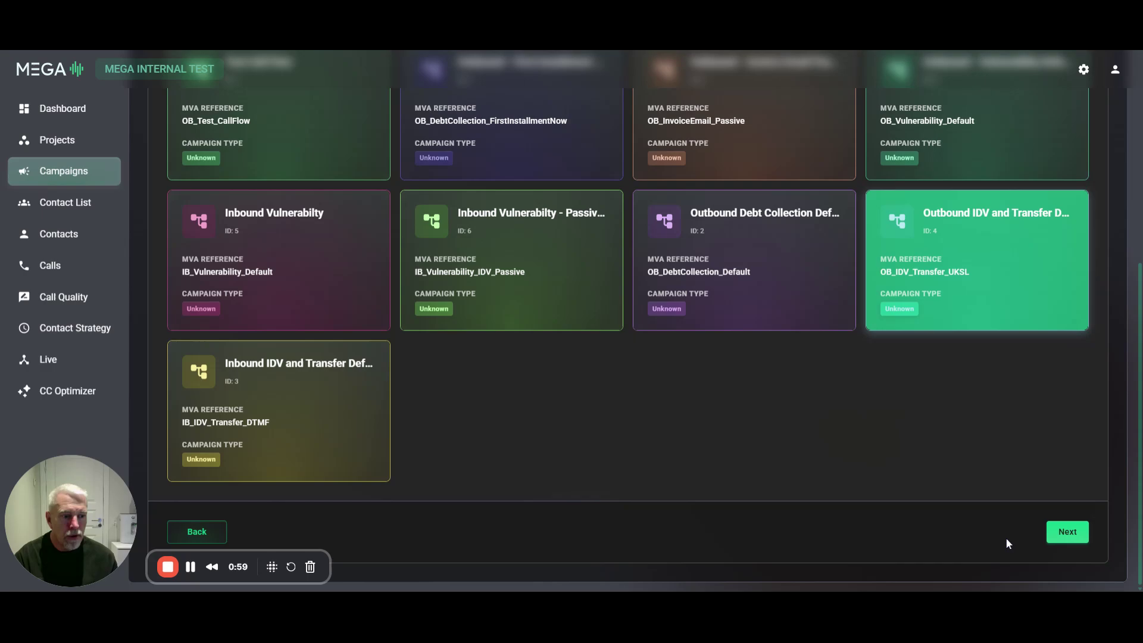
click(1060, 531)
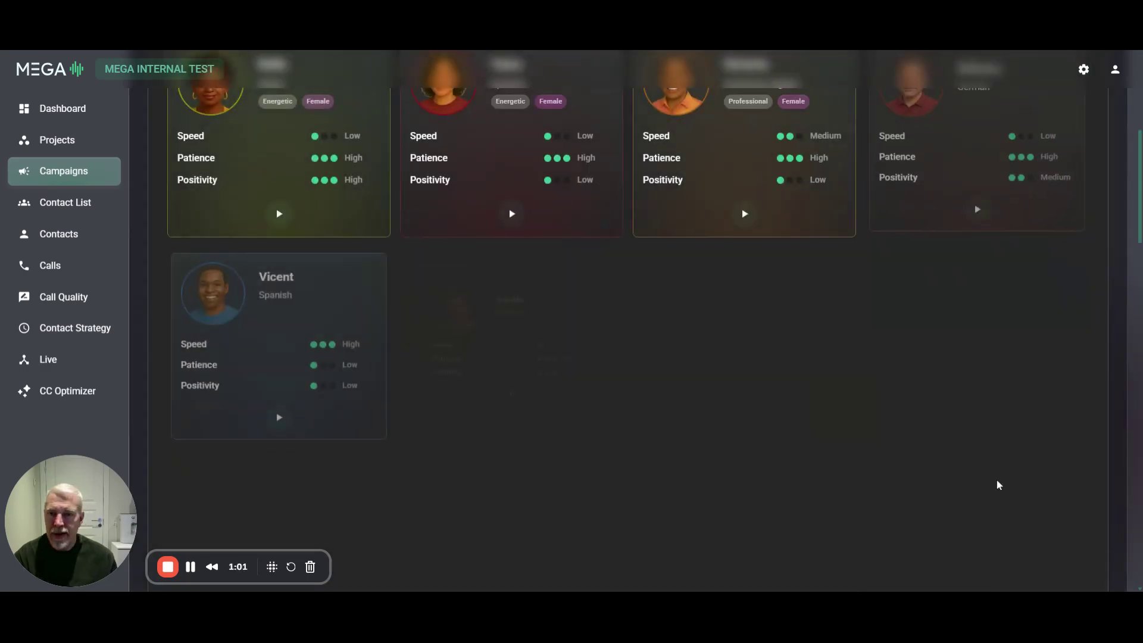
Search the agent personalities for anna and choose the English-speaking agent Anna for the campaign
scroll(908, 484, up, 2)
scroll(904, 488, up, 1)
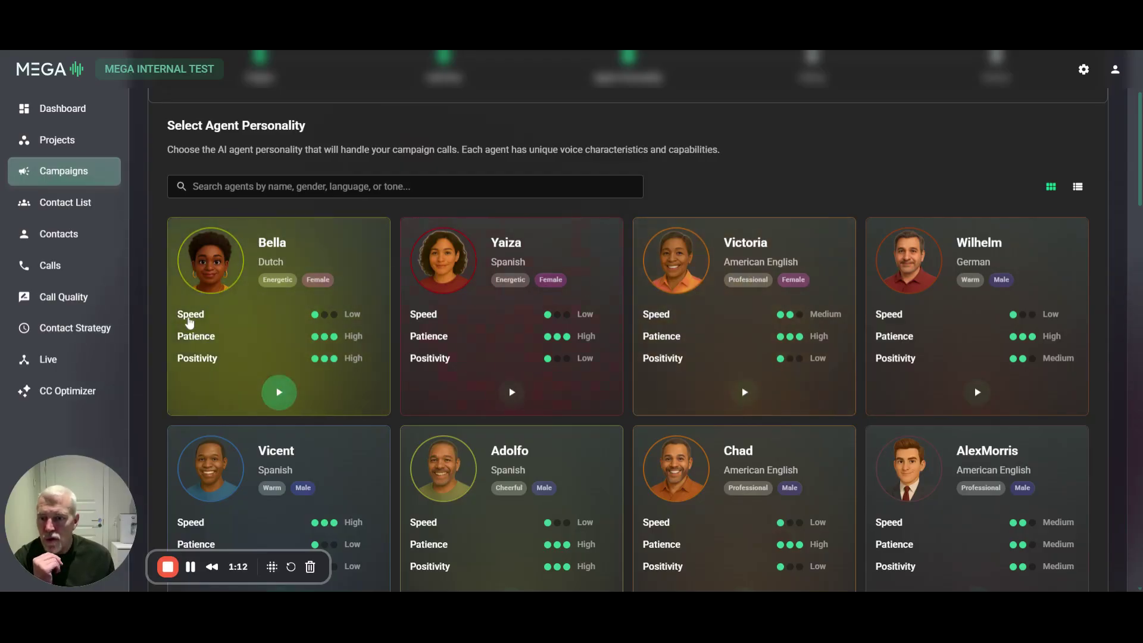
click(262, 186)
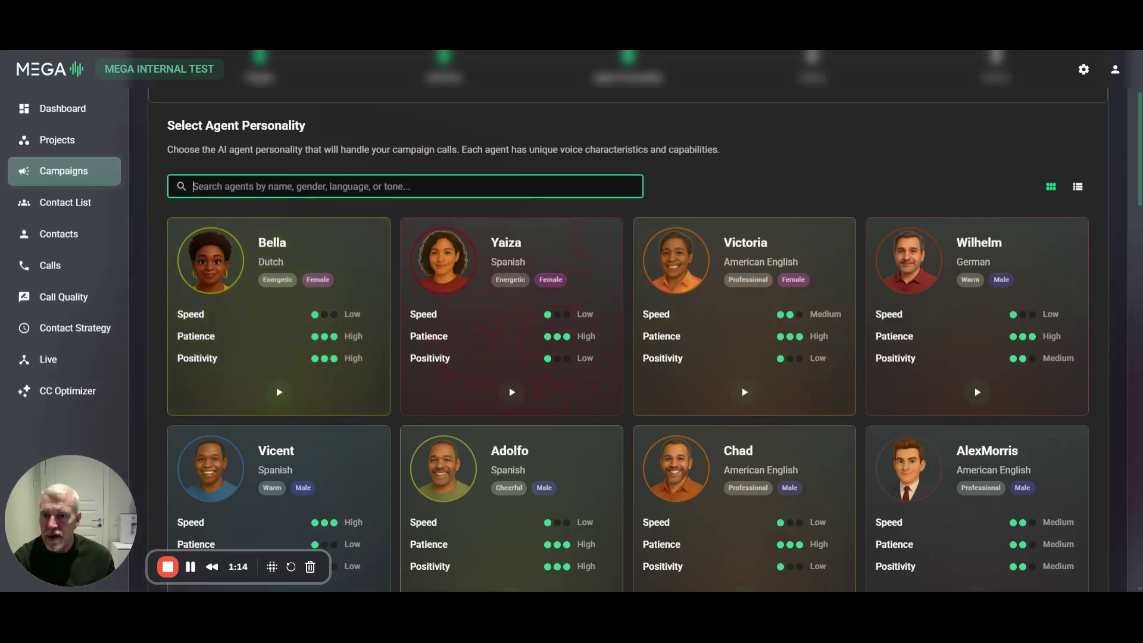
text(anna)
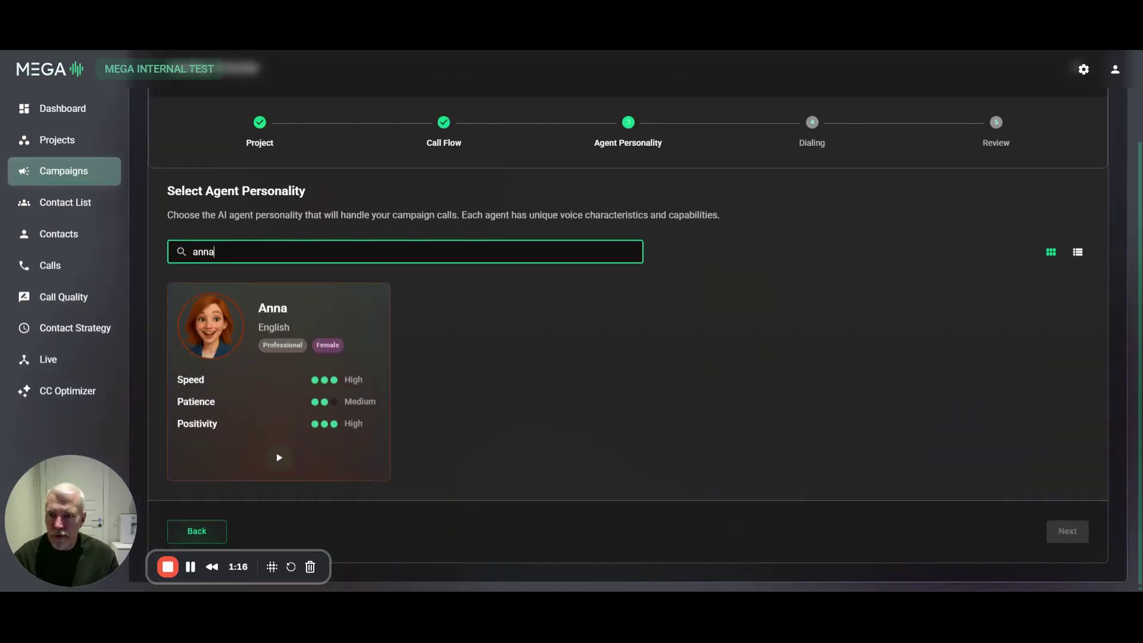
click(345, 324)
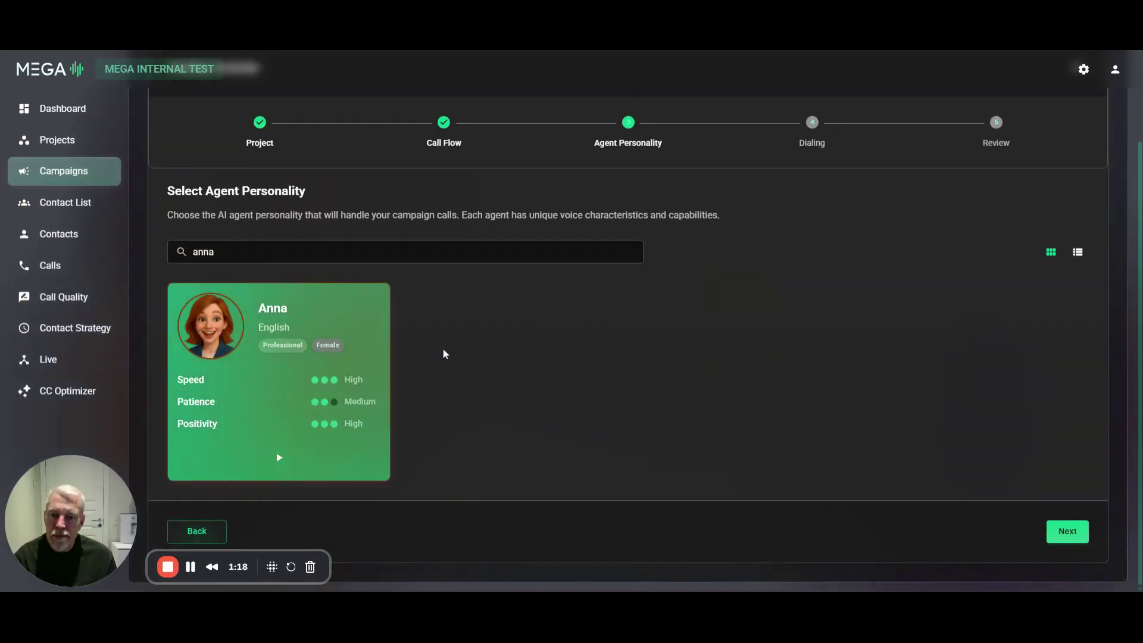
click(1078, 533)
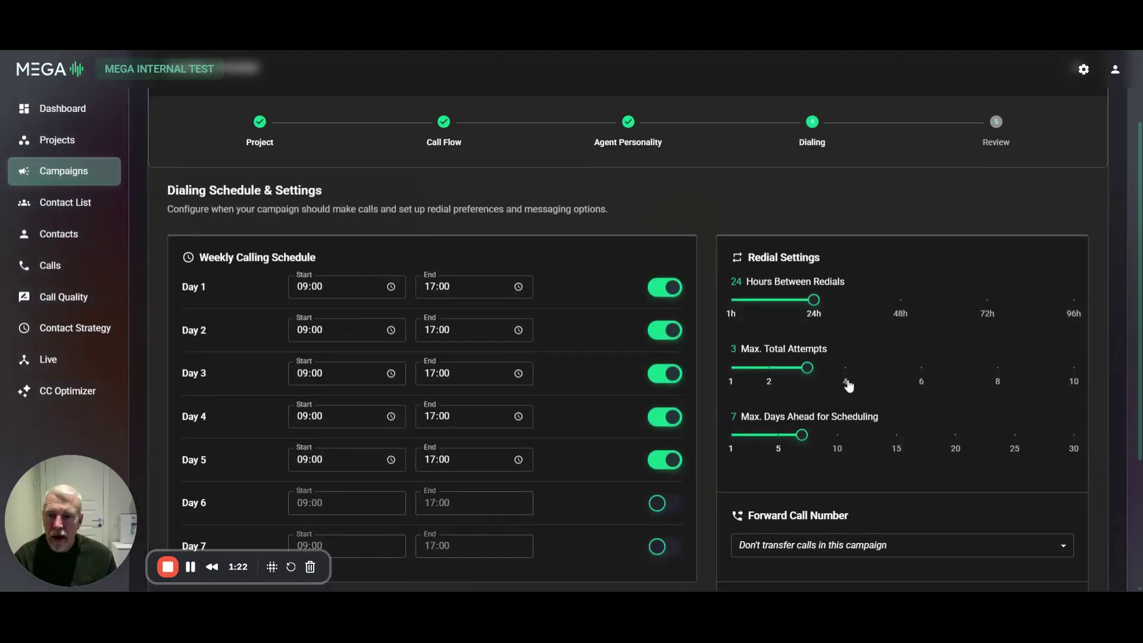
Set the end time of Day 2 in the weekly calling schedule to 18:00
scroll(840, 384, down, 1)
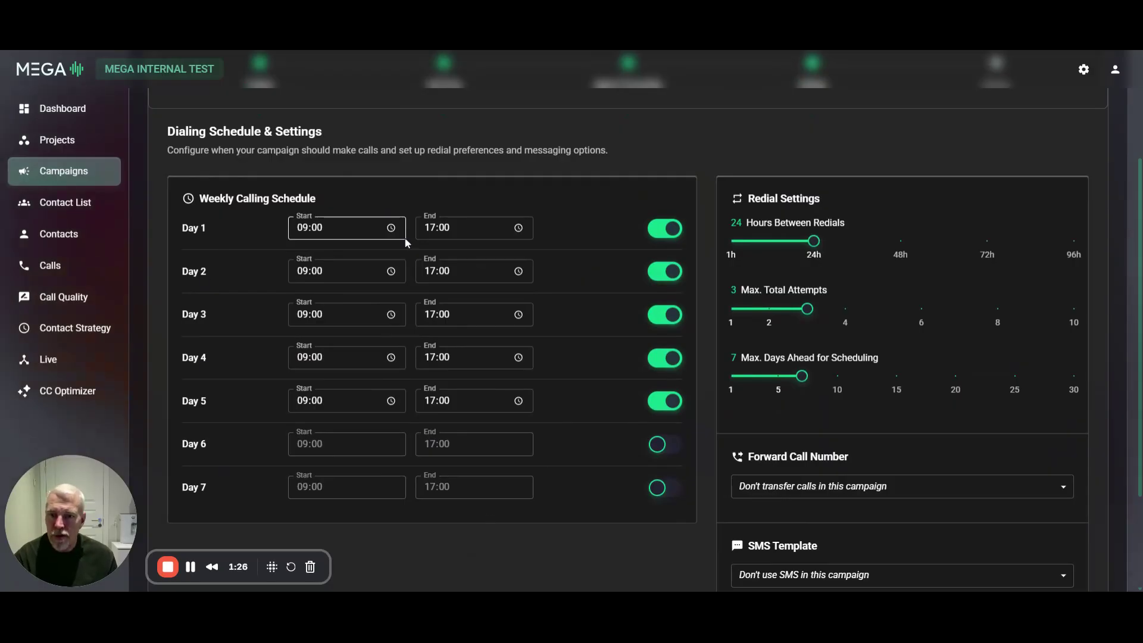
click(433, 278)
text(18)
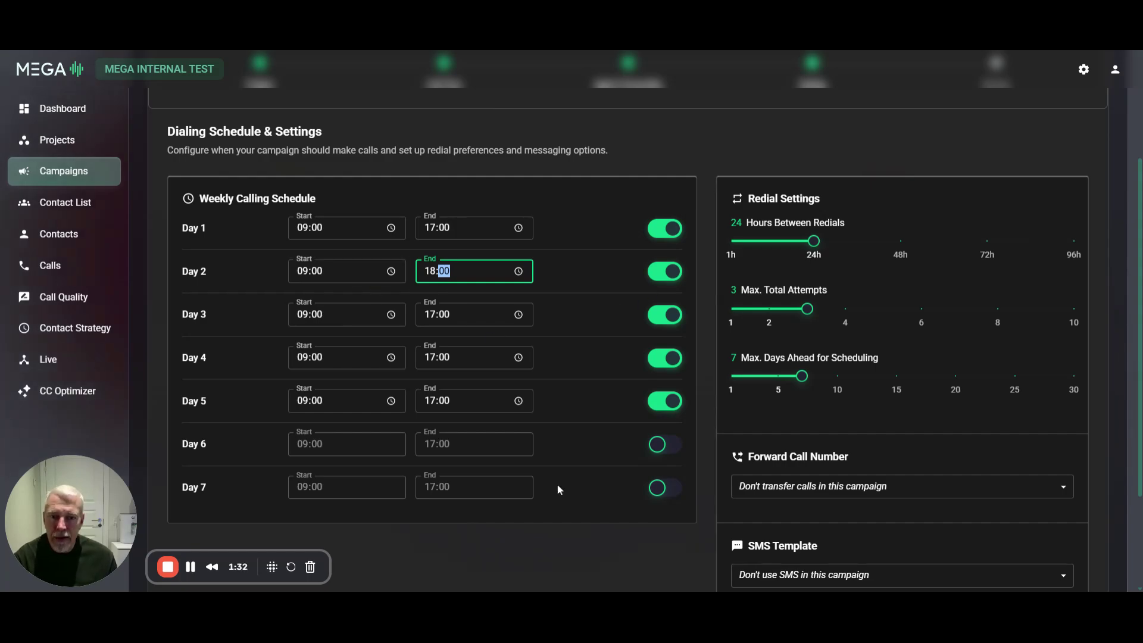
click(571, 548)
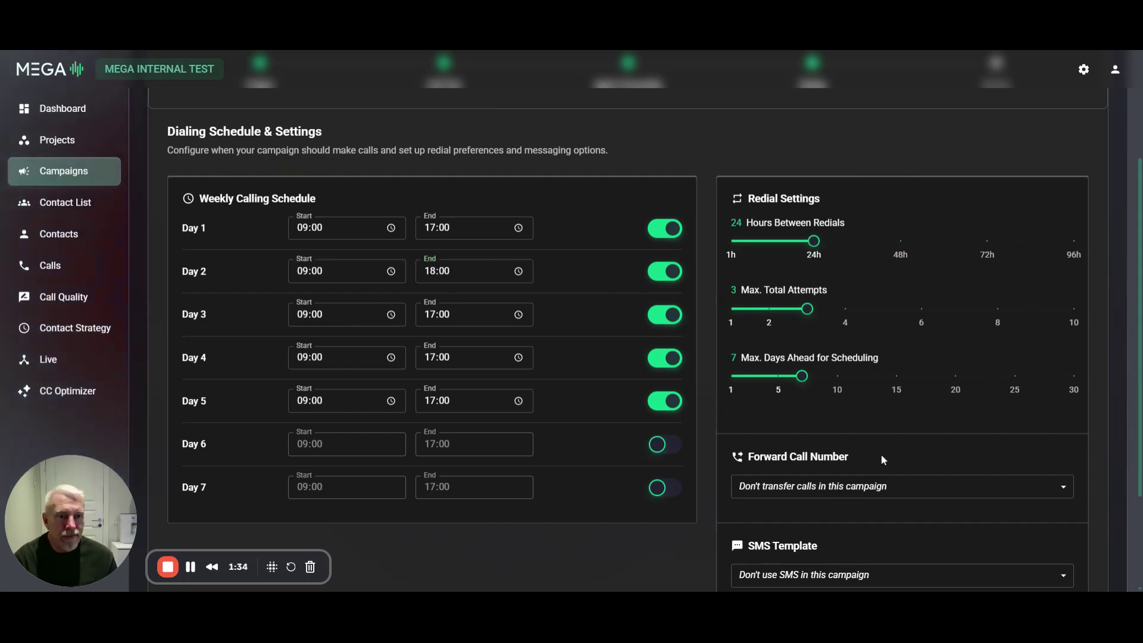
Set the forward call number to the contact with warm-transfer-with-message mode and proceed to the campaign review
scroll(970, 230, down, 2)
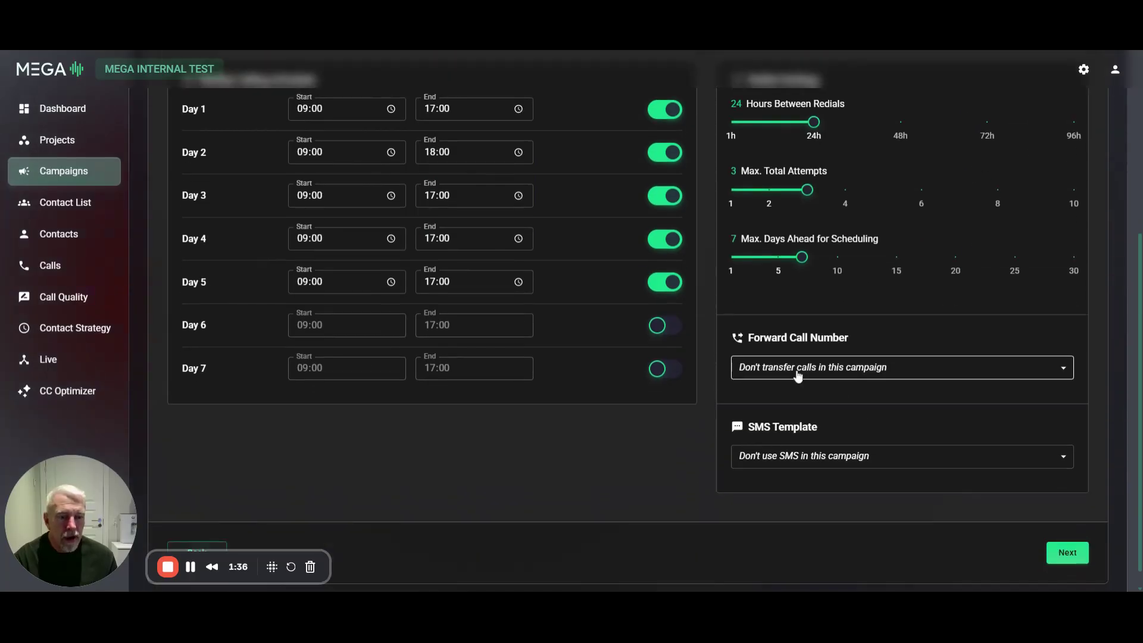
click(797, 370)
click(798, 370)
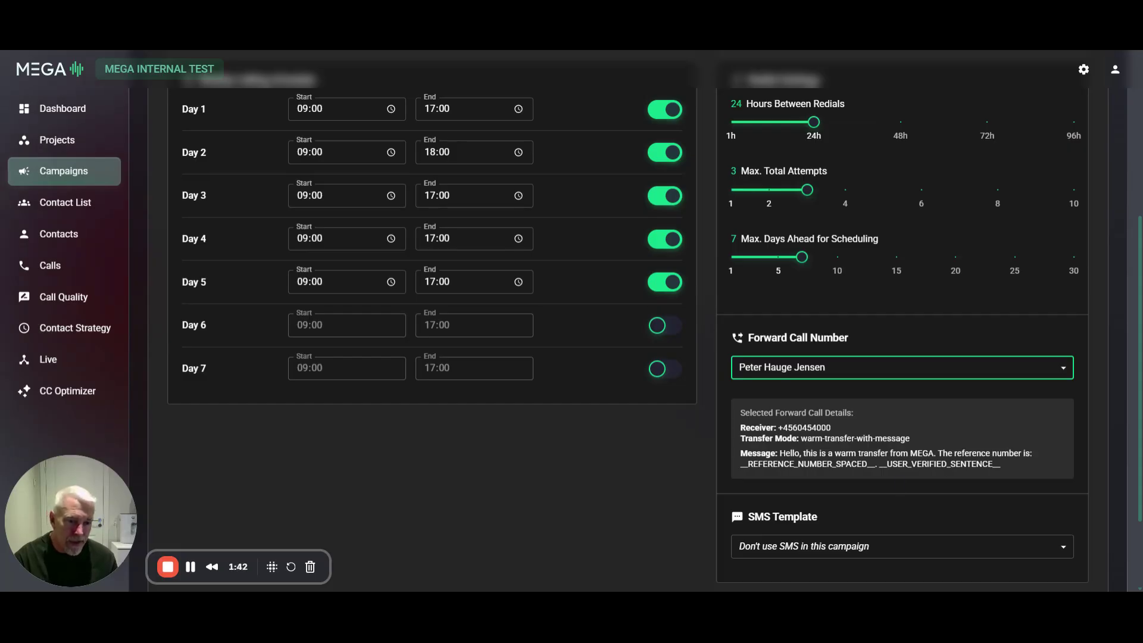
drag(780, 454, 1034, 468)
click(1033, 468)
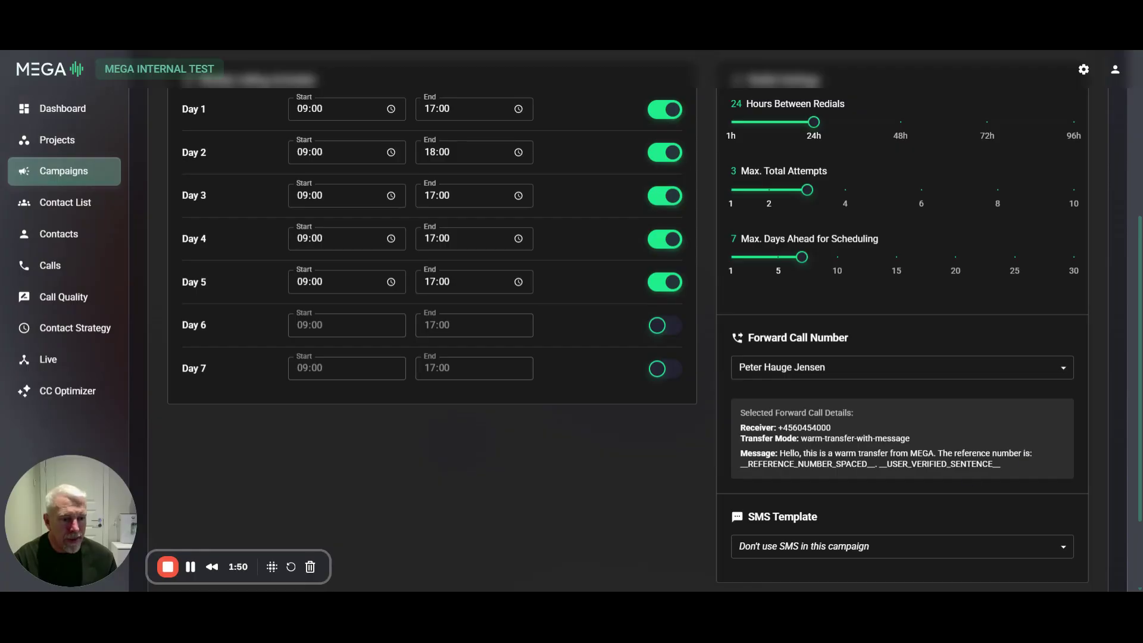
scroll(964, 449, down, 2)
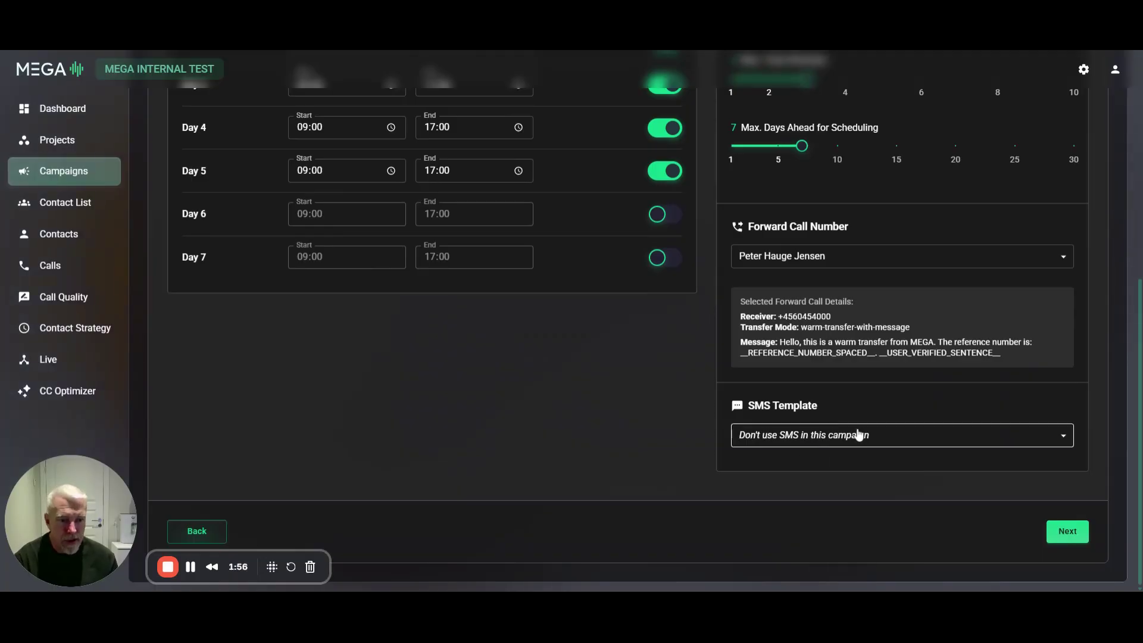
click(1068, 532)
click(1068, 532)
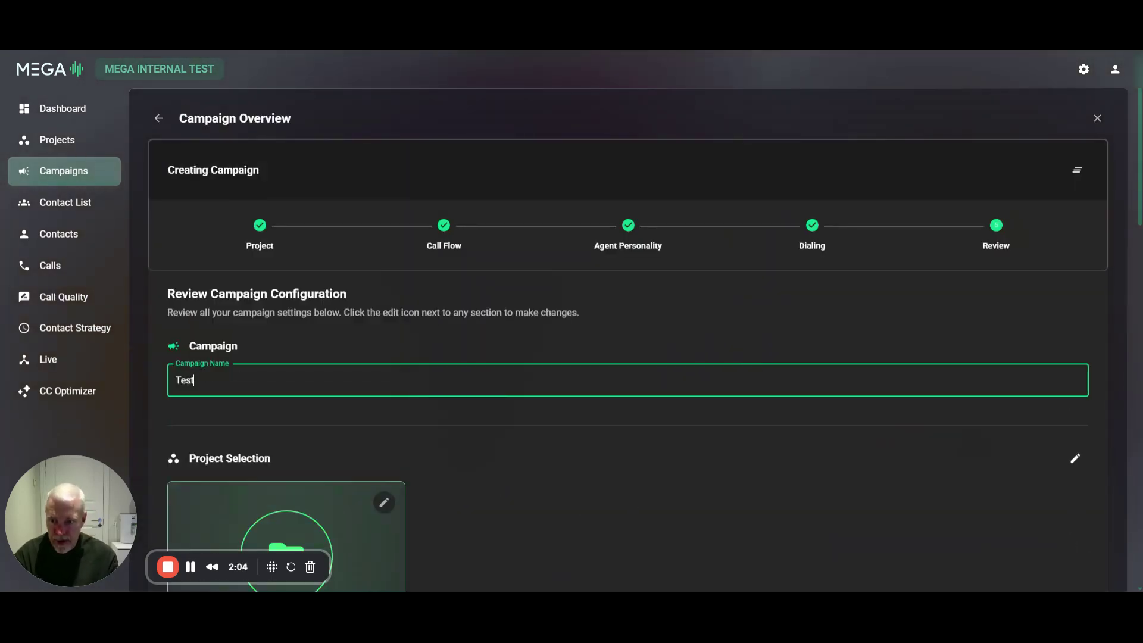
Name the campaign Test PHJ, check its configuration and launch it
text(PHJ)
click(582, 457)
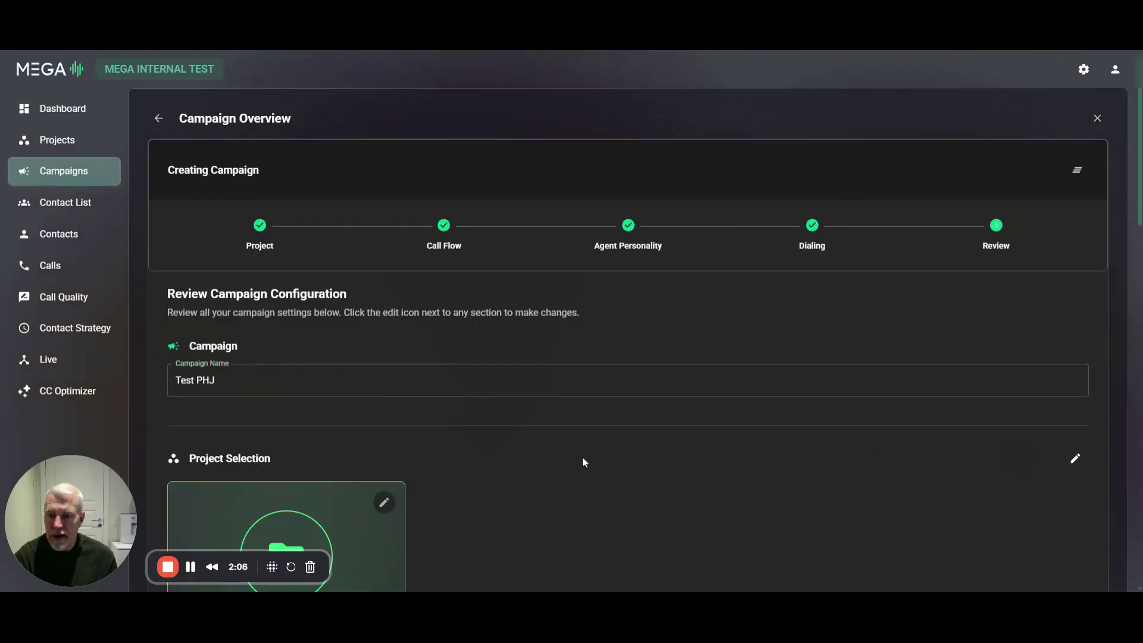
scroll(607, 447, down, 6)
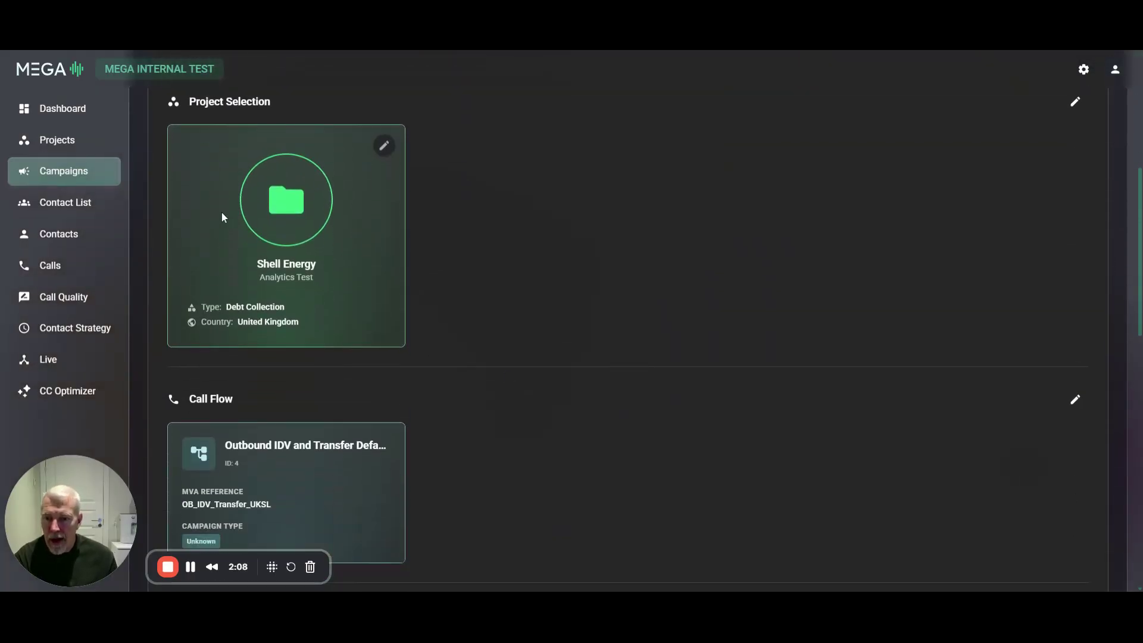
scroll(636, 307, down, 14)
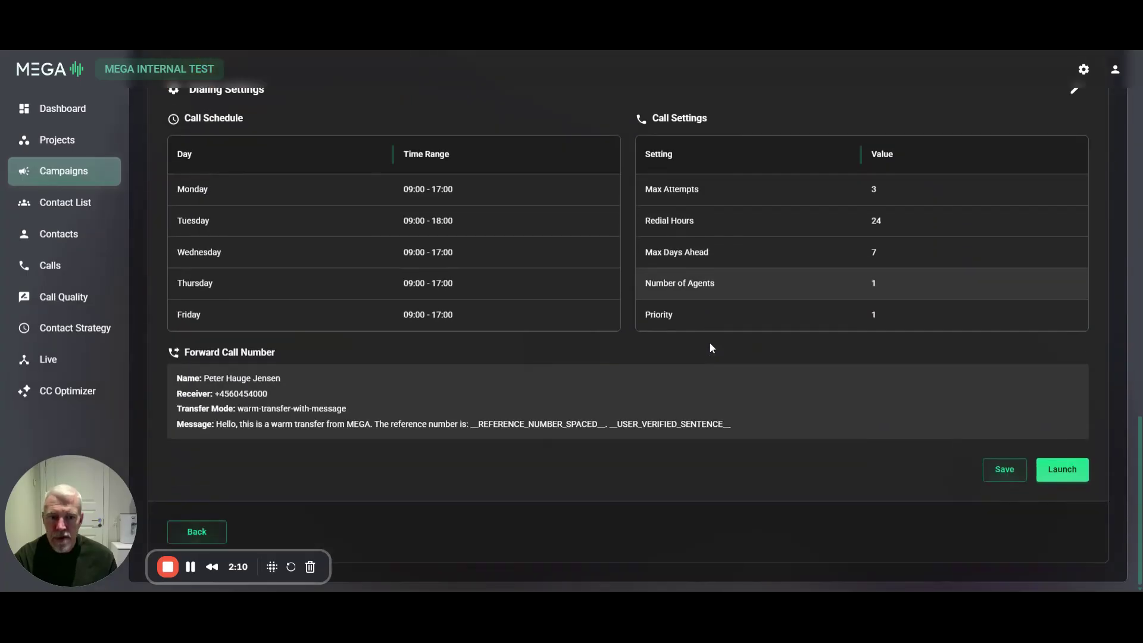
click(1064, 474)
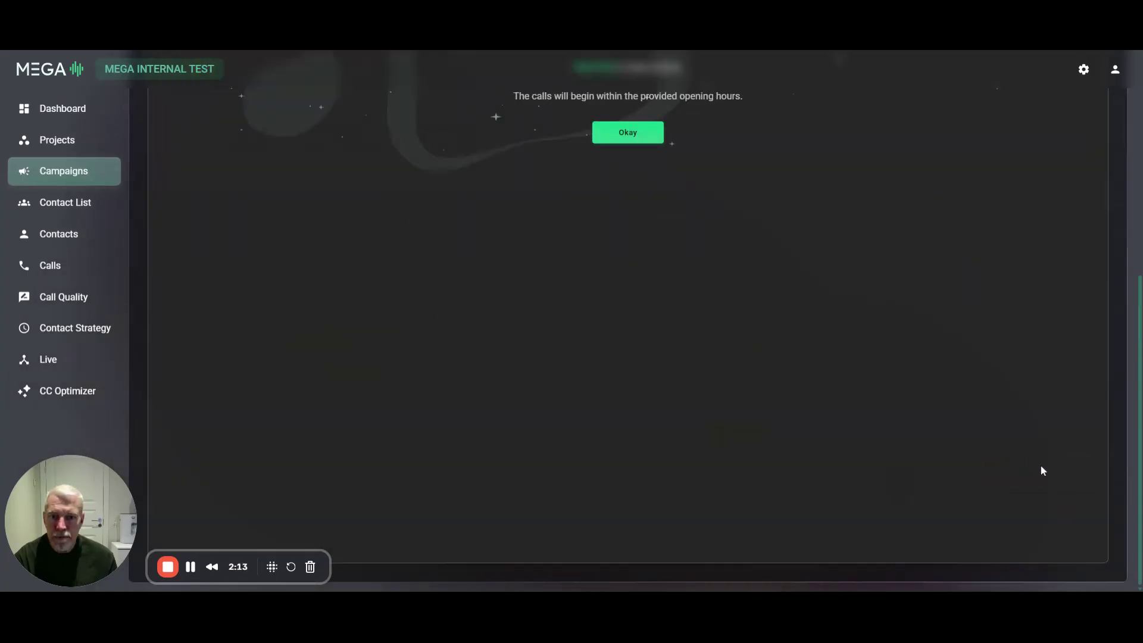
click(631, 510)
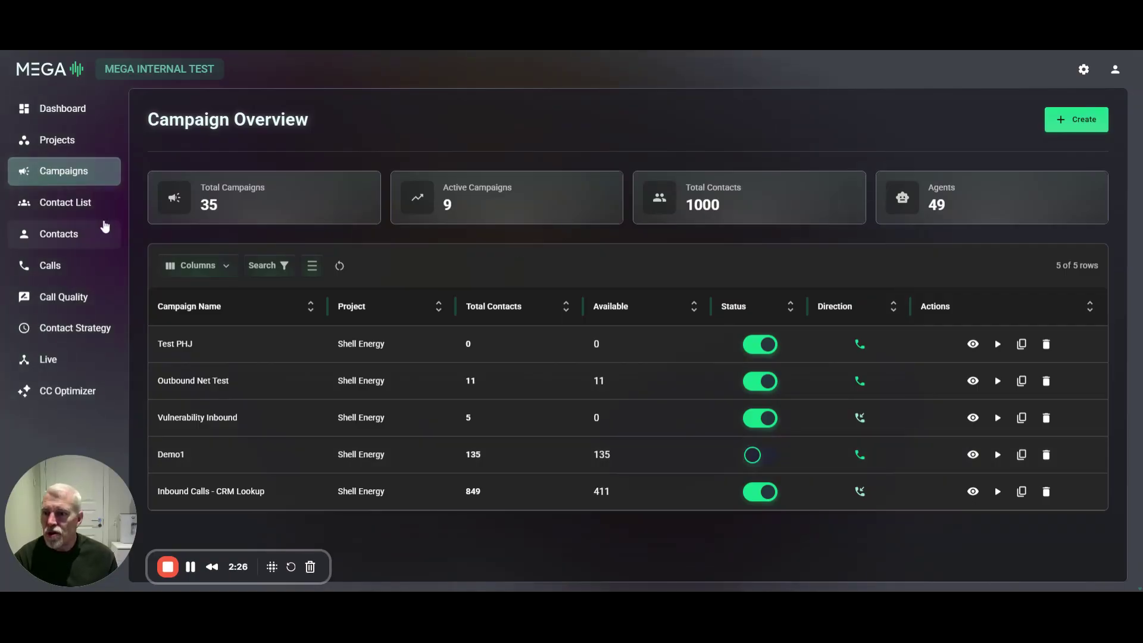
Start a new contact list named Test and proceed to its campaign selection
click(105, 214)
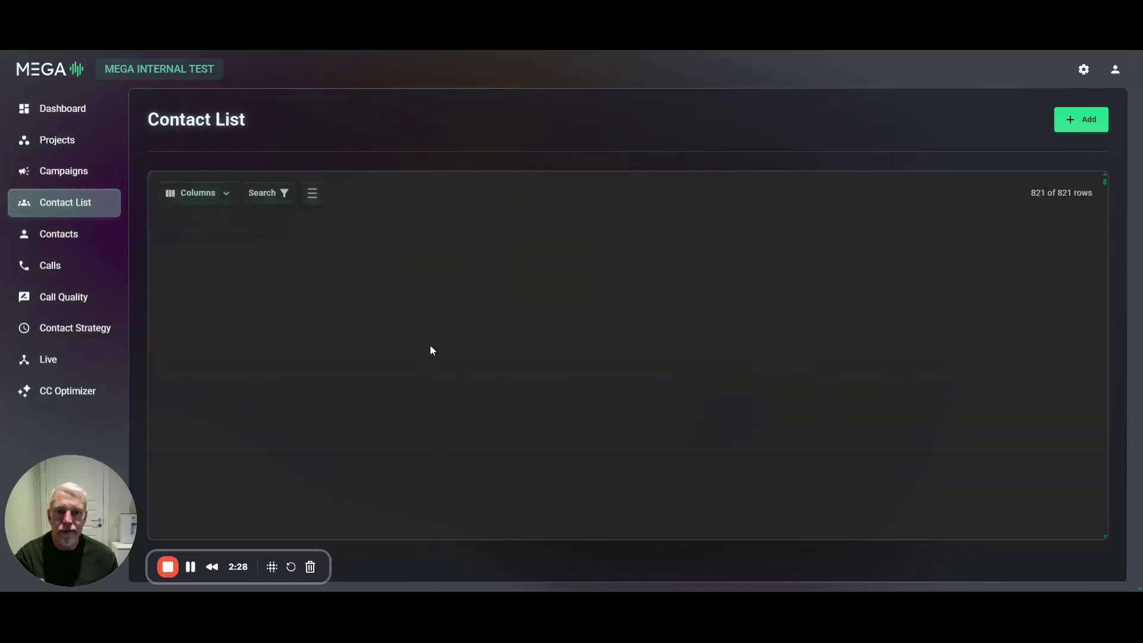
click(1081, 119)
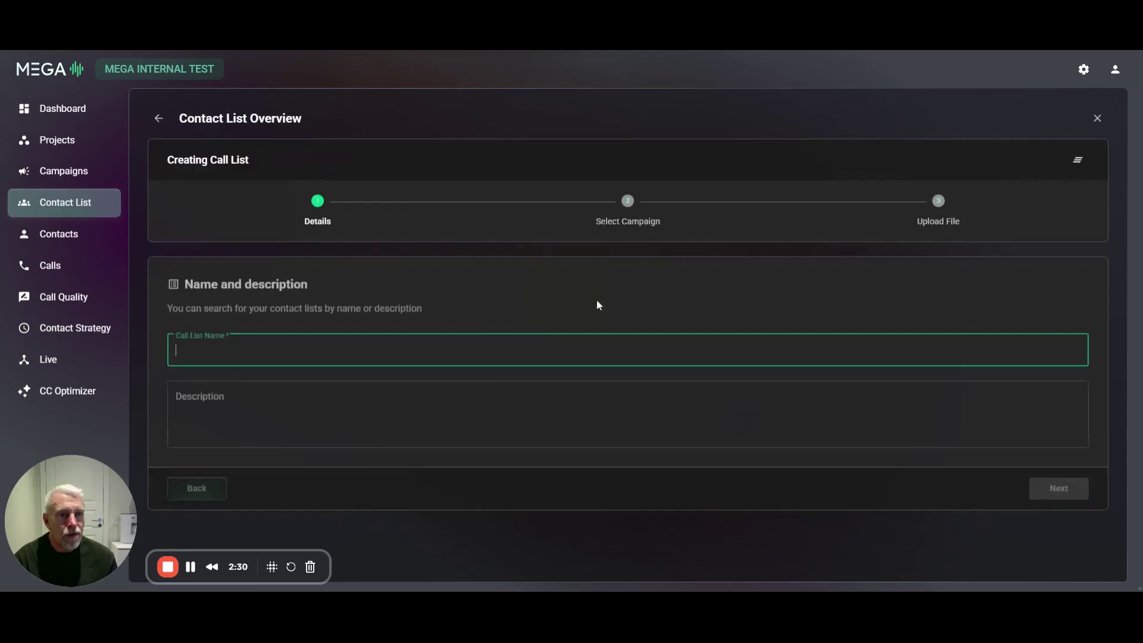
text(Test)
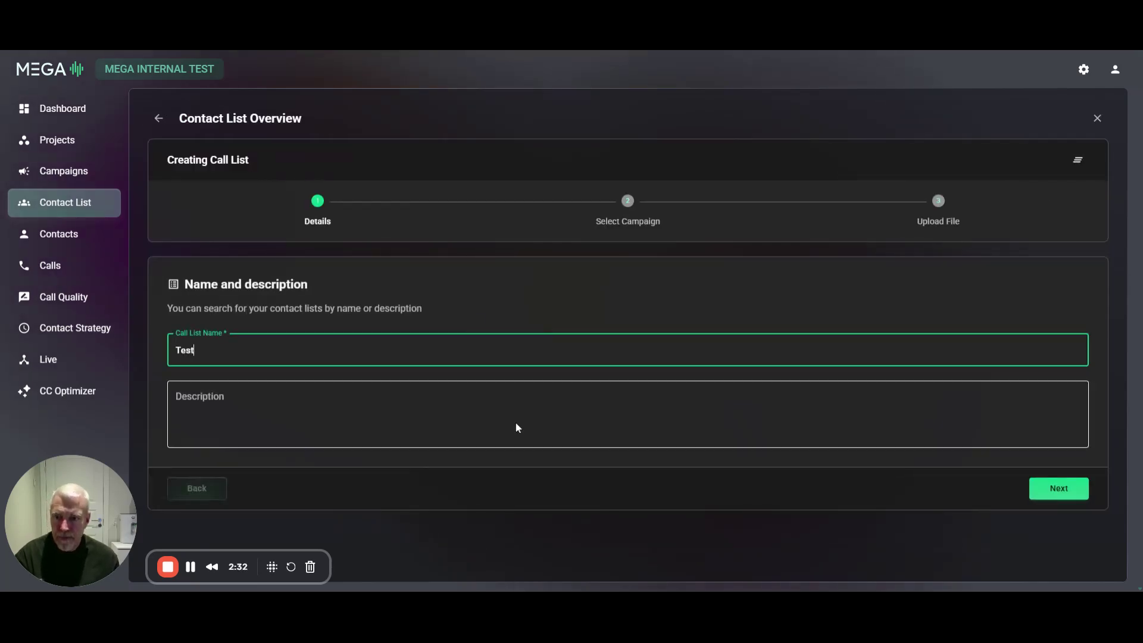
click(1066, 489)
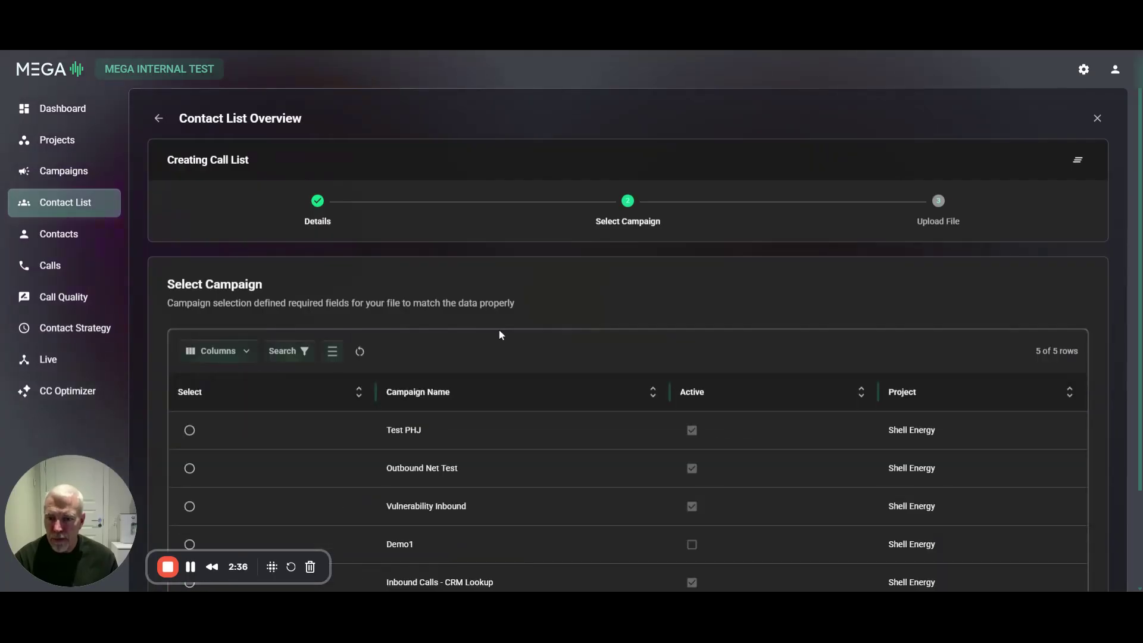
Assign the contact list to the Test PHJ campaign and choose Test Lead demo.csv as its call list file
click(424, 428)
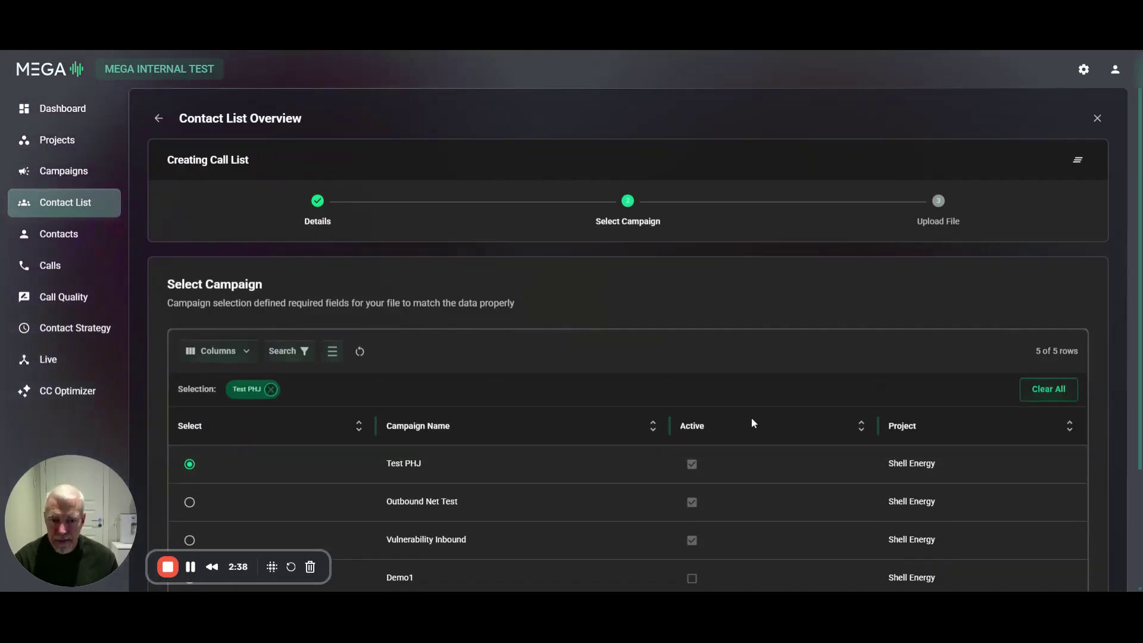
scroll(753, 424, down, 3)
click(1058, 542)
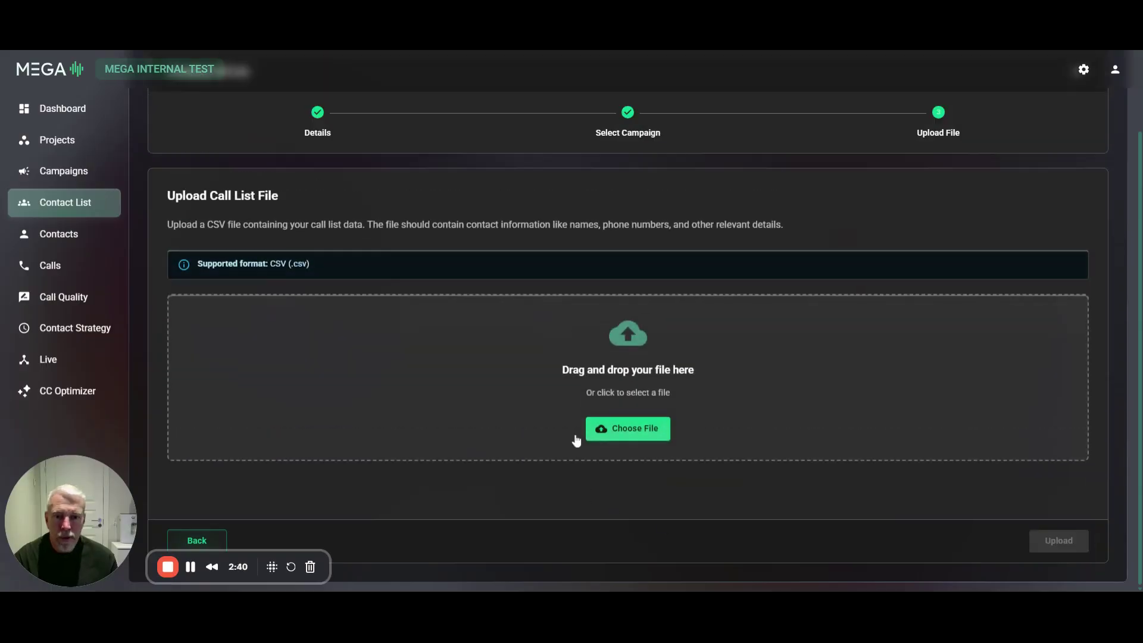
click(636, 463)
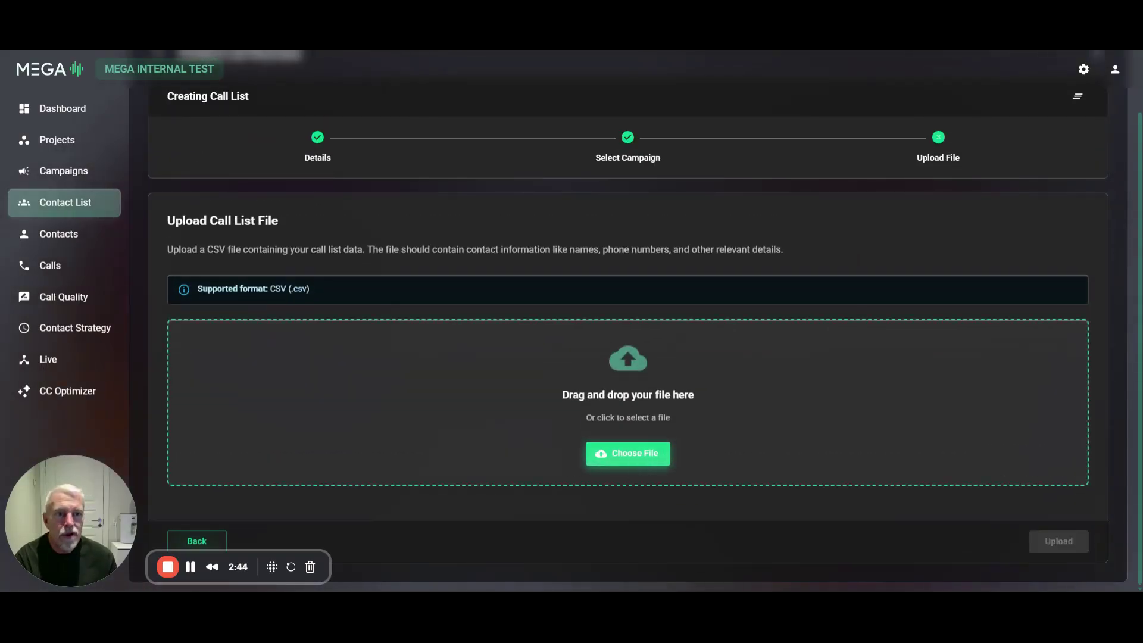
click(762, 267)
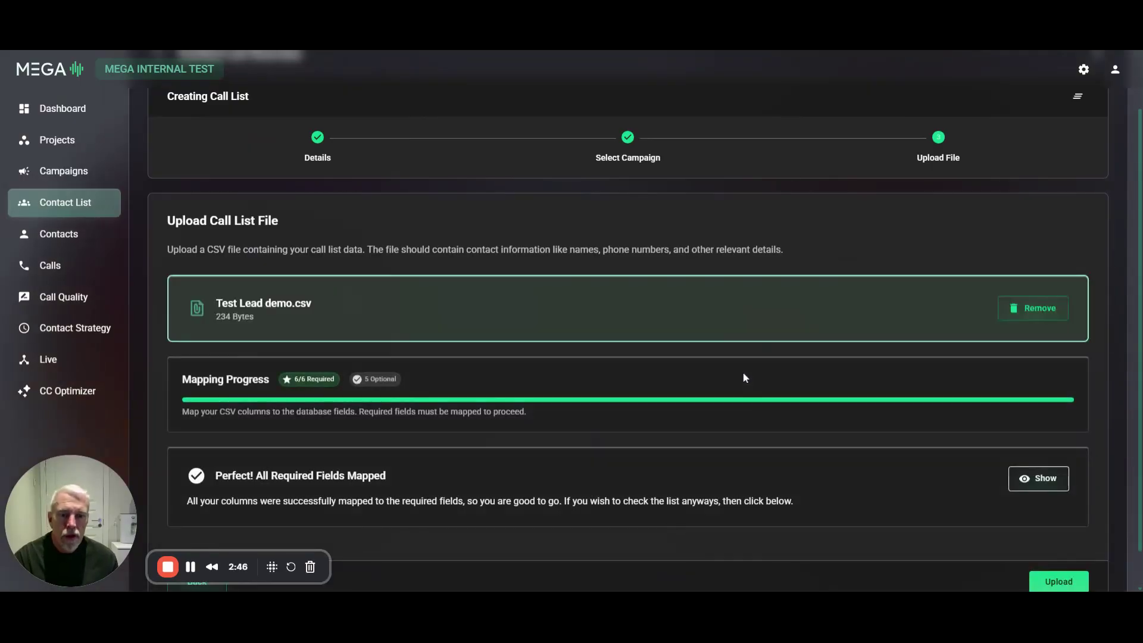
Review how all CSV columns map to the required and optional fields, and upload the contact list
click(1023, 478)
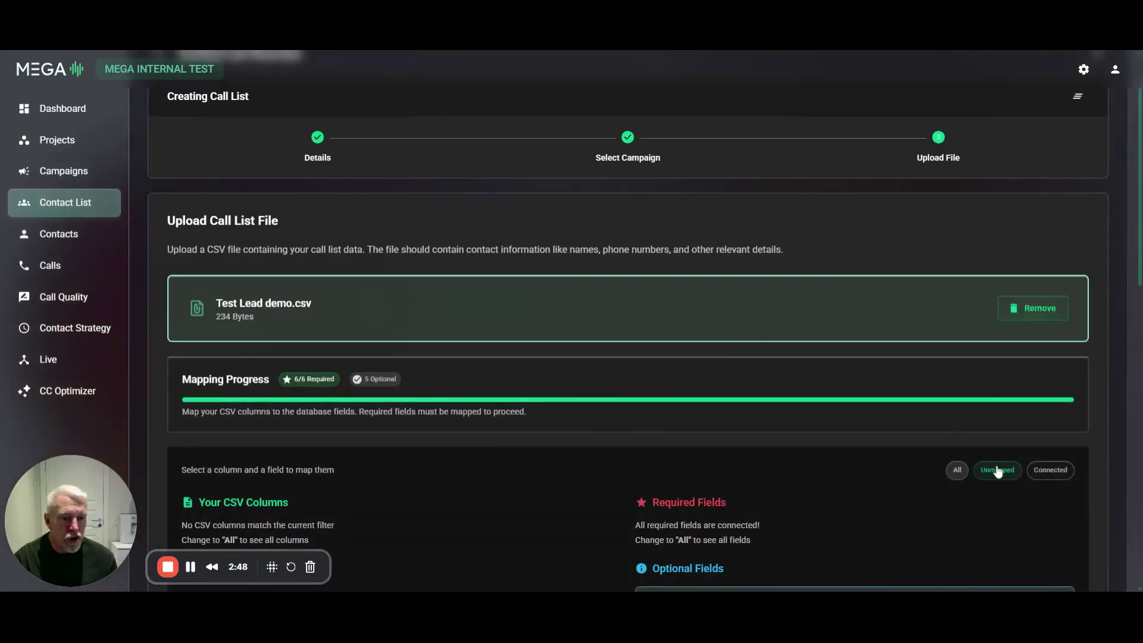
scroll(670, 328, down, 5)
scroll(668, 326, down, 1)
click(956, 114)
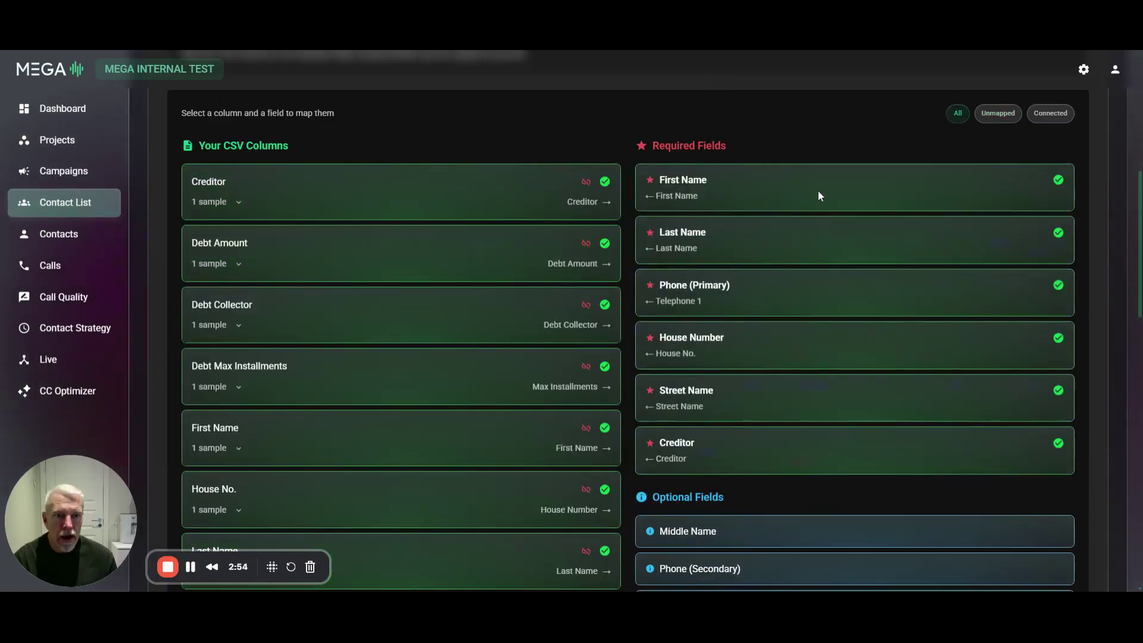
scroll(850, 523, down, 4)
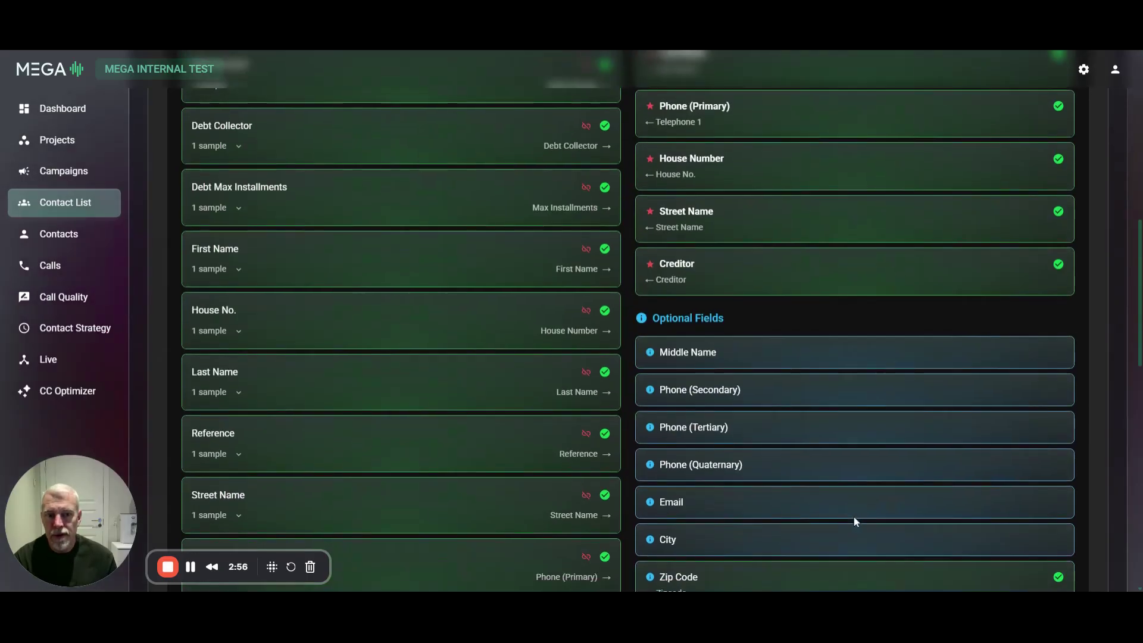
scroll(852, 518, up, 4)
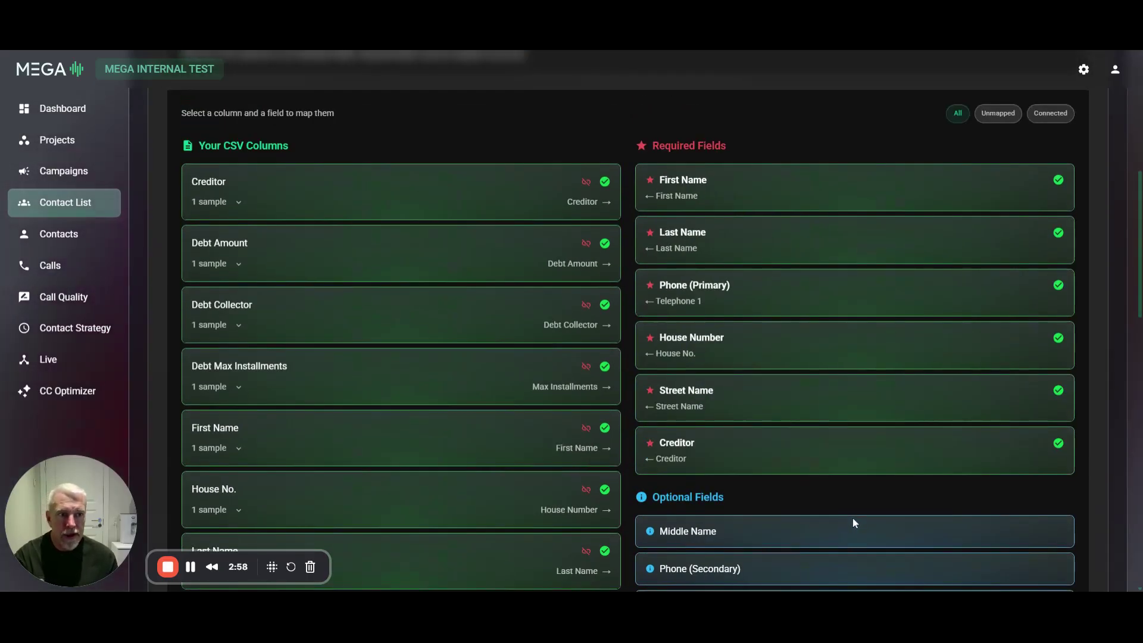
scroll(853, 518, down, 12)
scroll(955, 565, down, 4)
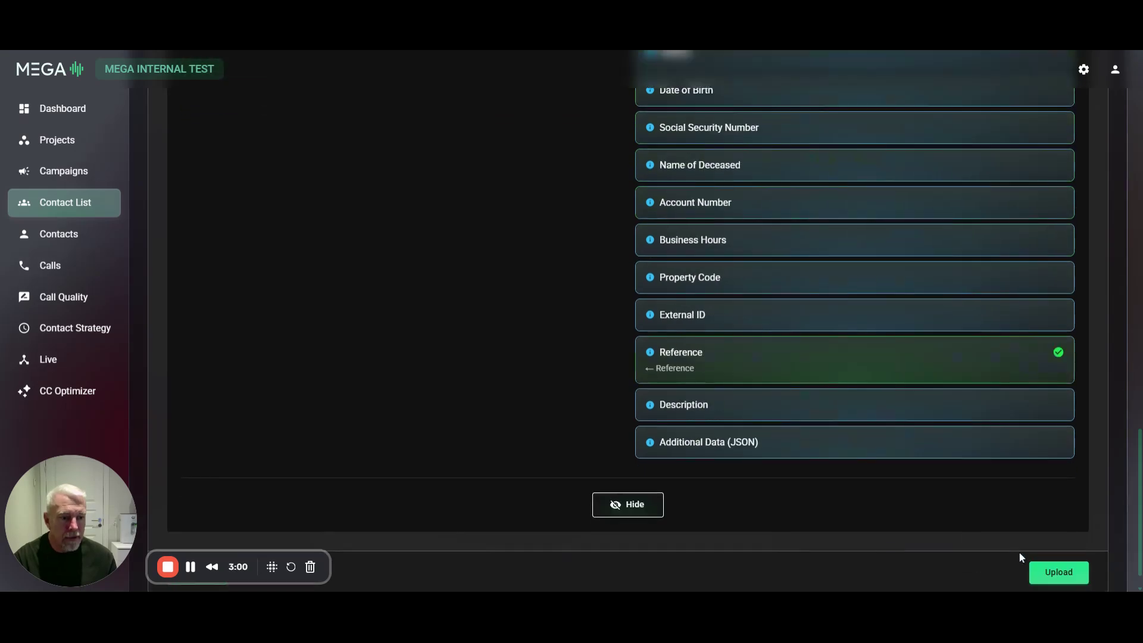
click(1053, 572)
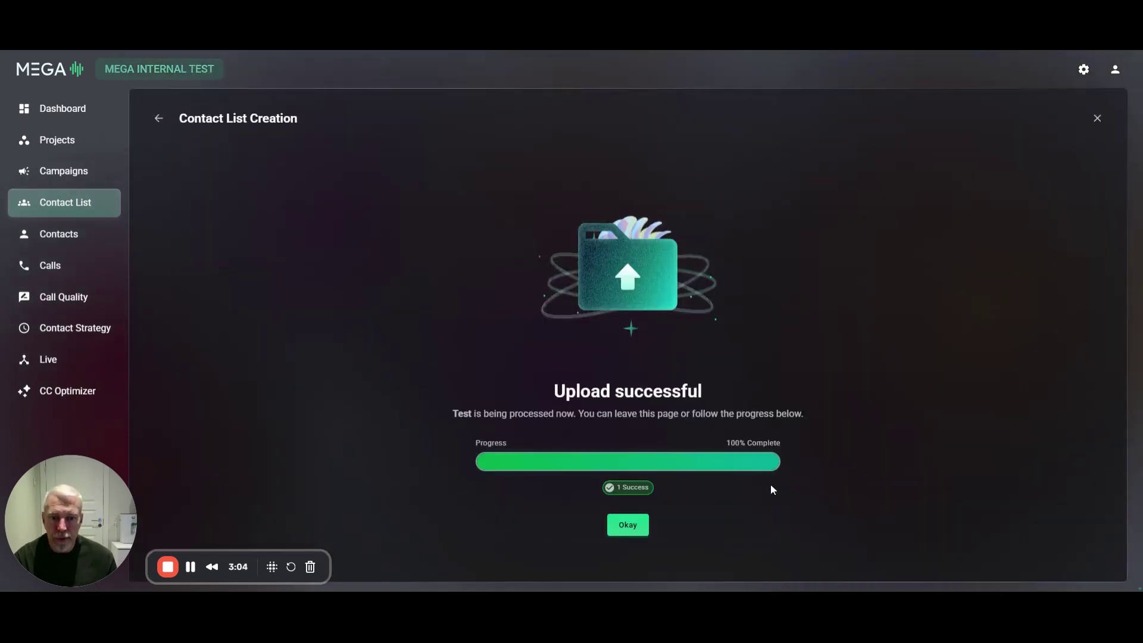
click(629, 526)
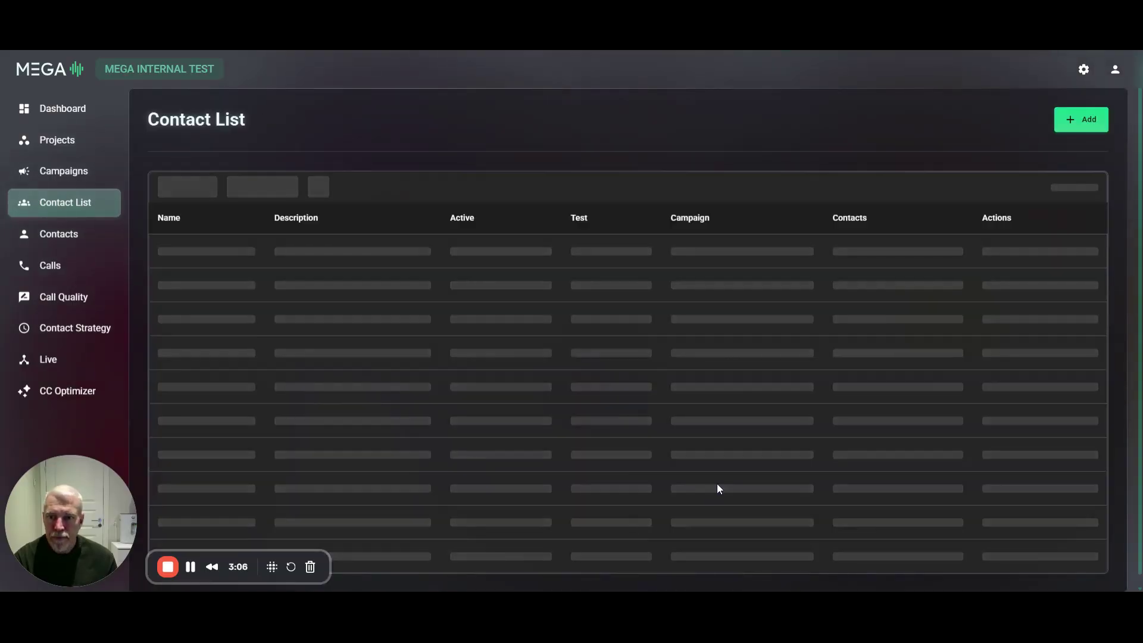
Open the details of the most recent Test PHJ call in the calls overview
click(85, 173)
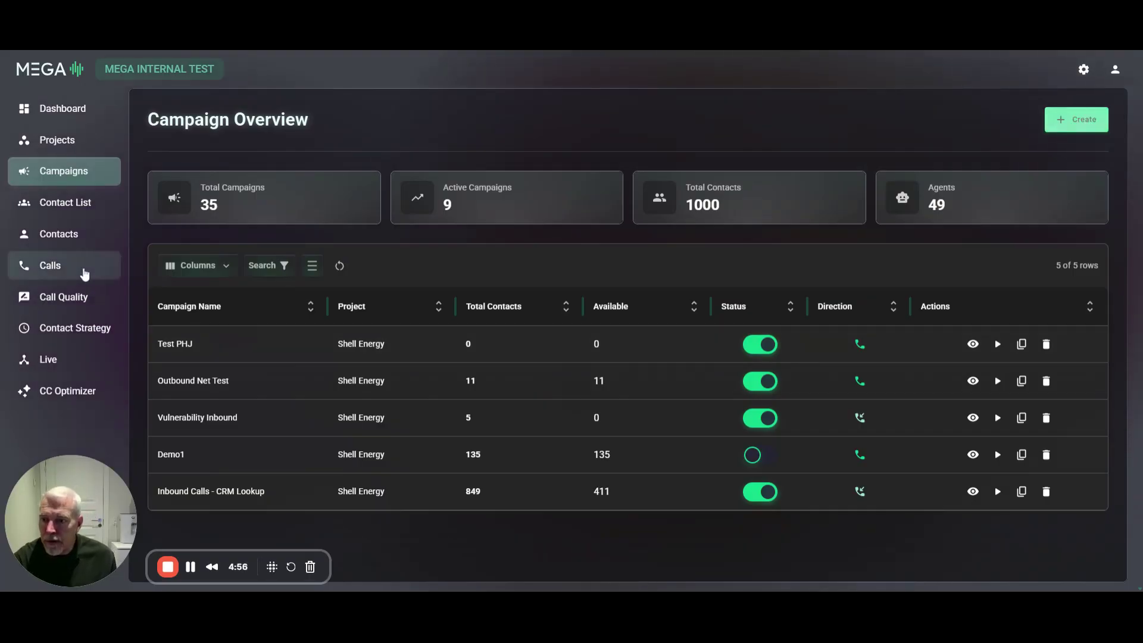
click(85, 274)
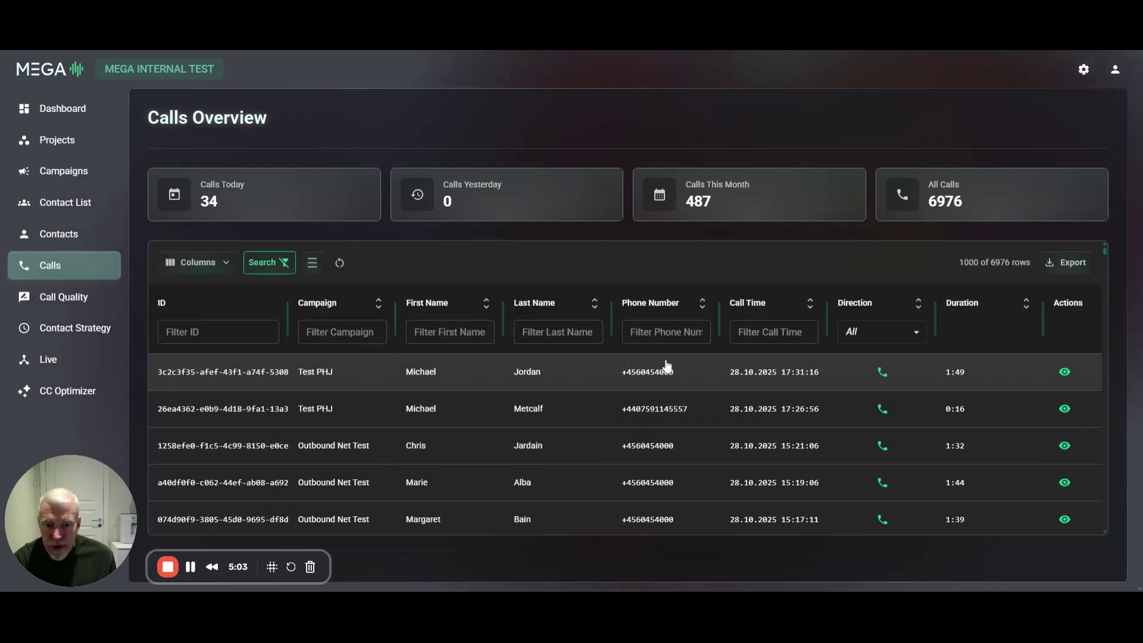
click(1065, 372)
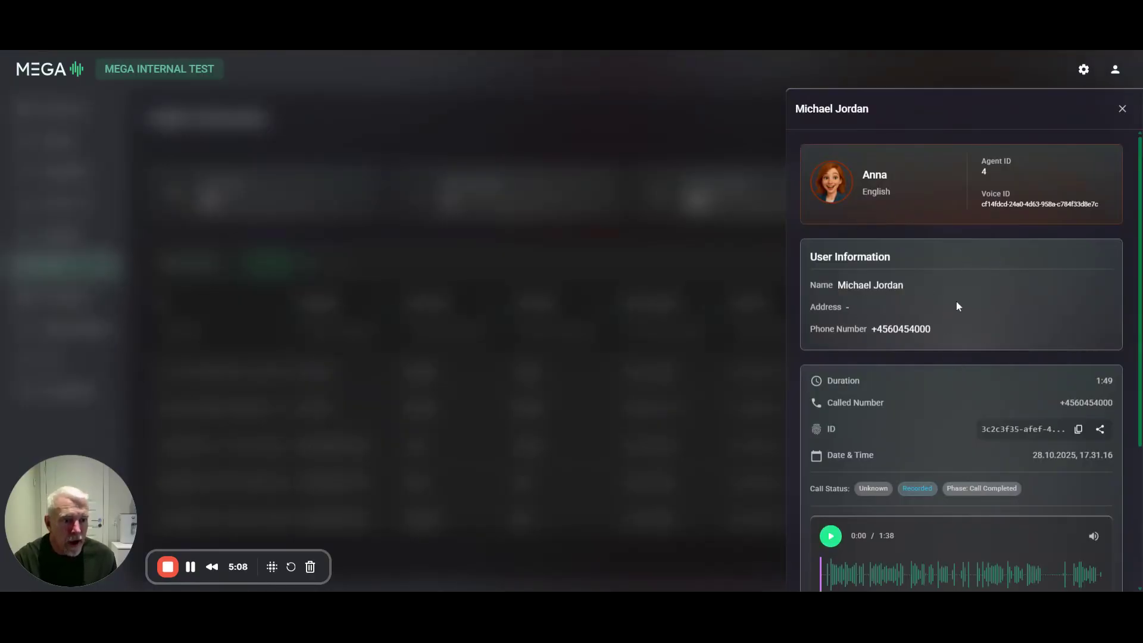
scroll(933, 436, down, 3)
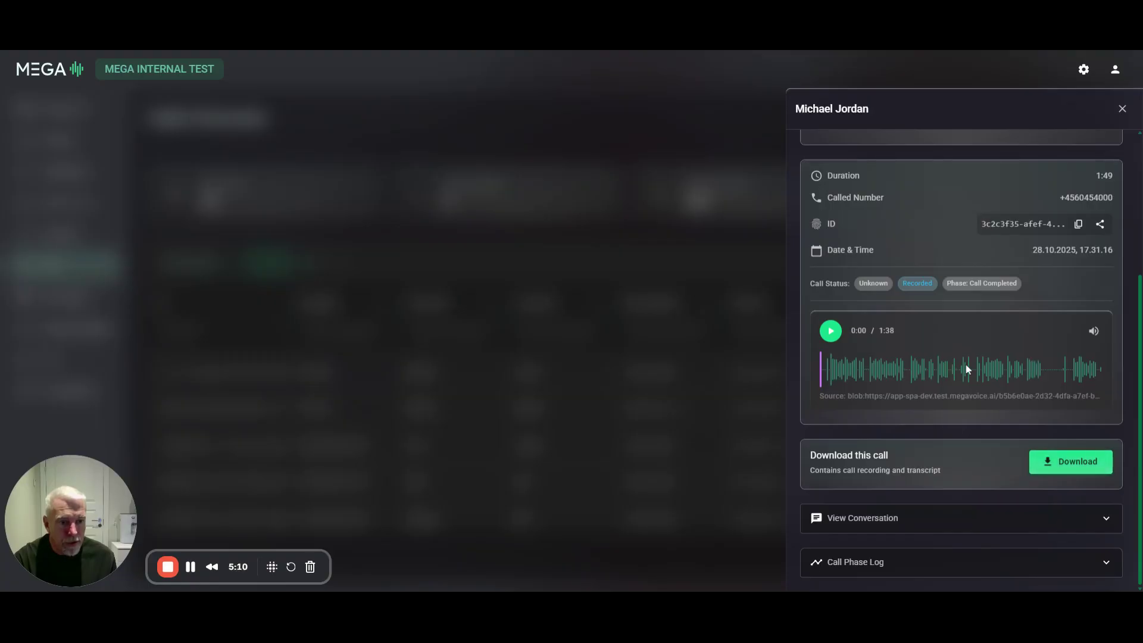
Read the call's conversation transcript and call phase log, and close the call details
click(891, 519)
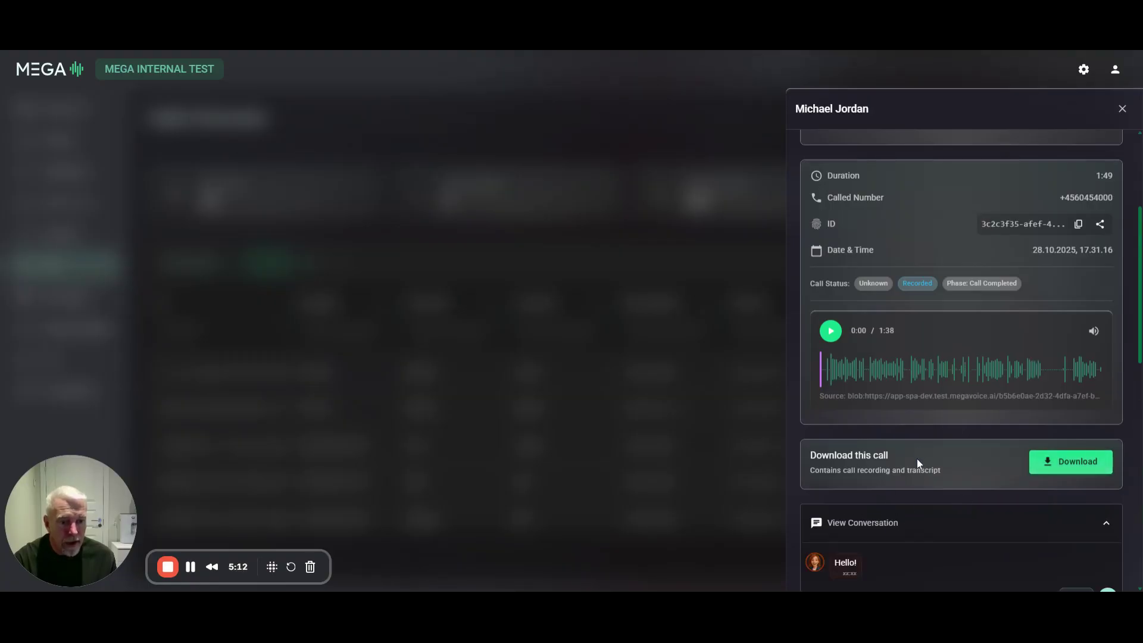
scroll(917, 459, down, 10)
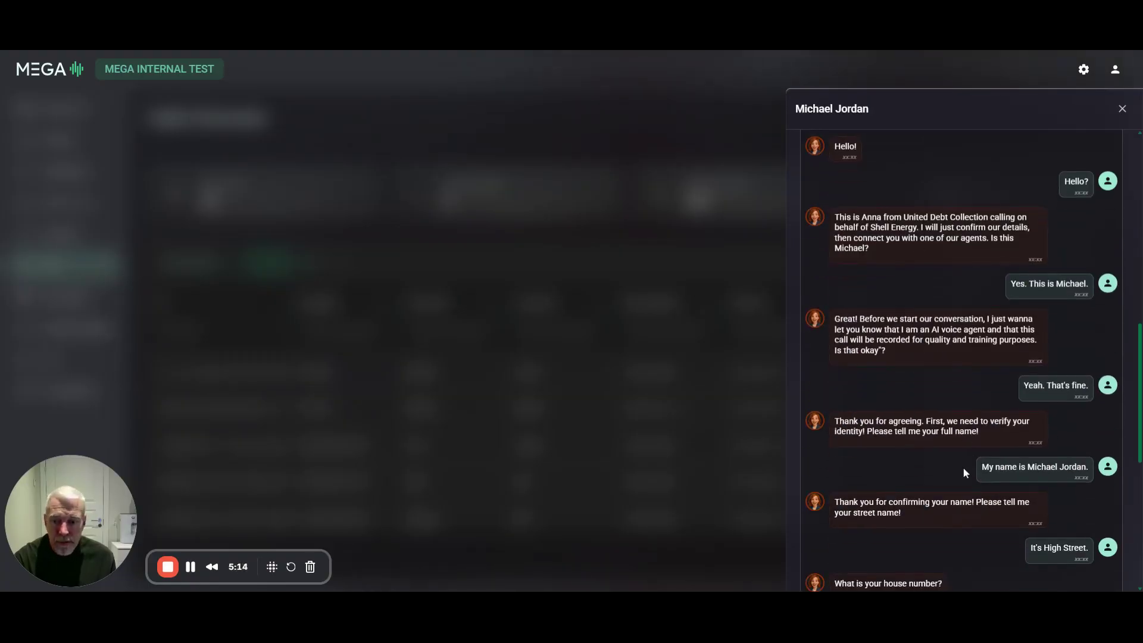
scroll(963, 468, down, 6)
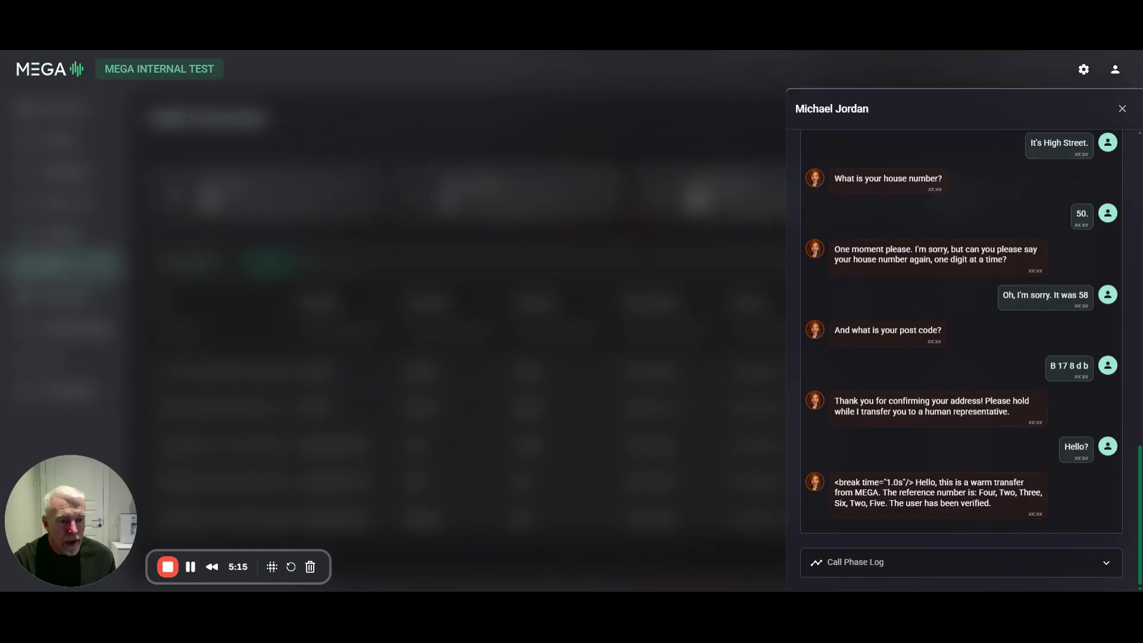
click(874, 565)
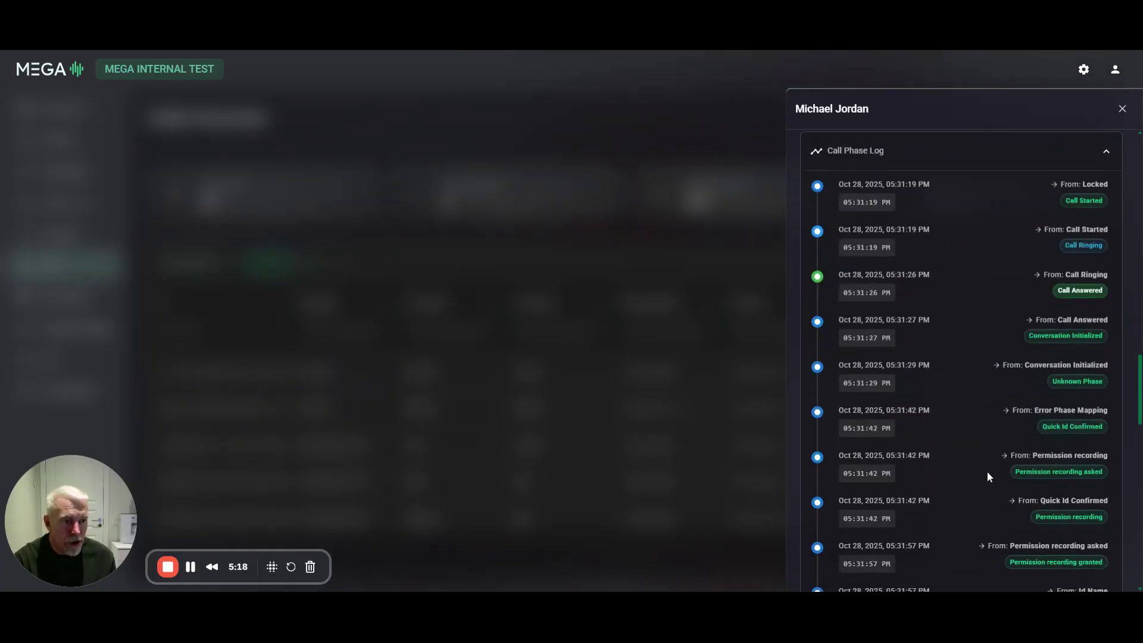
scroll(991, 514, down, 5)
scroll(988, 501, up, 15)
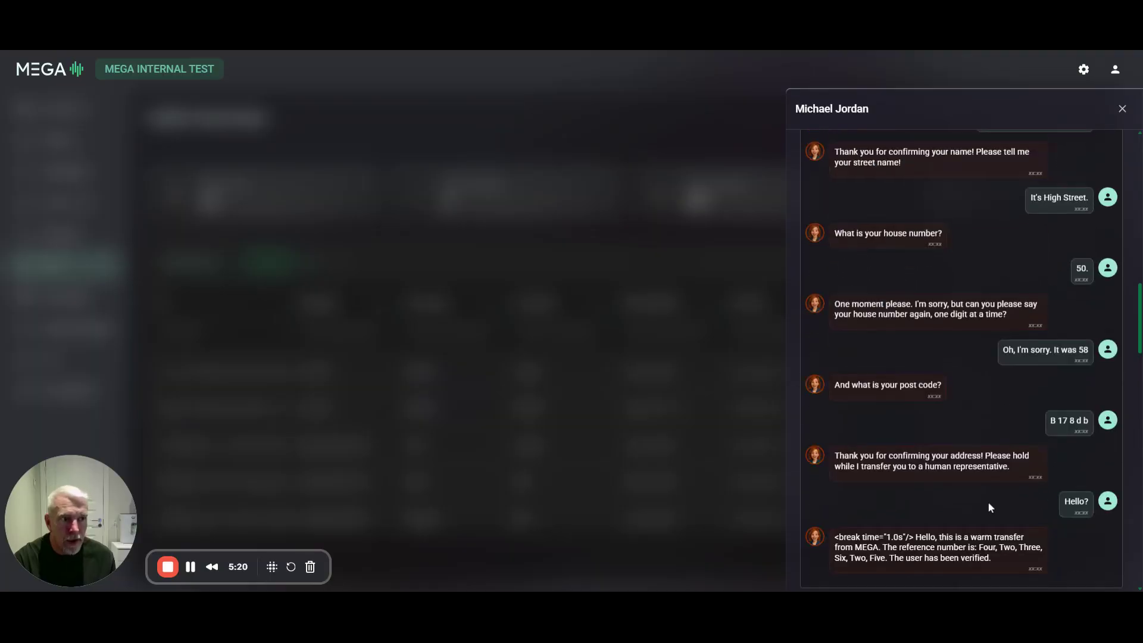
scroll(985, 498, up, 8)
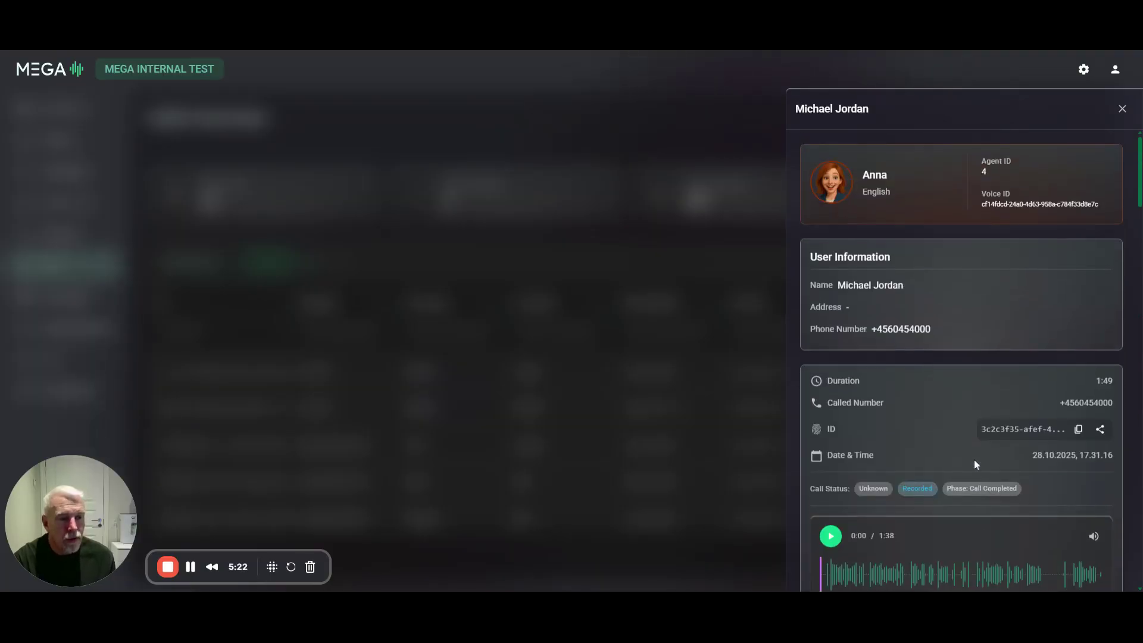
click(1122, 109)
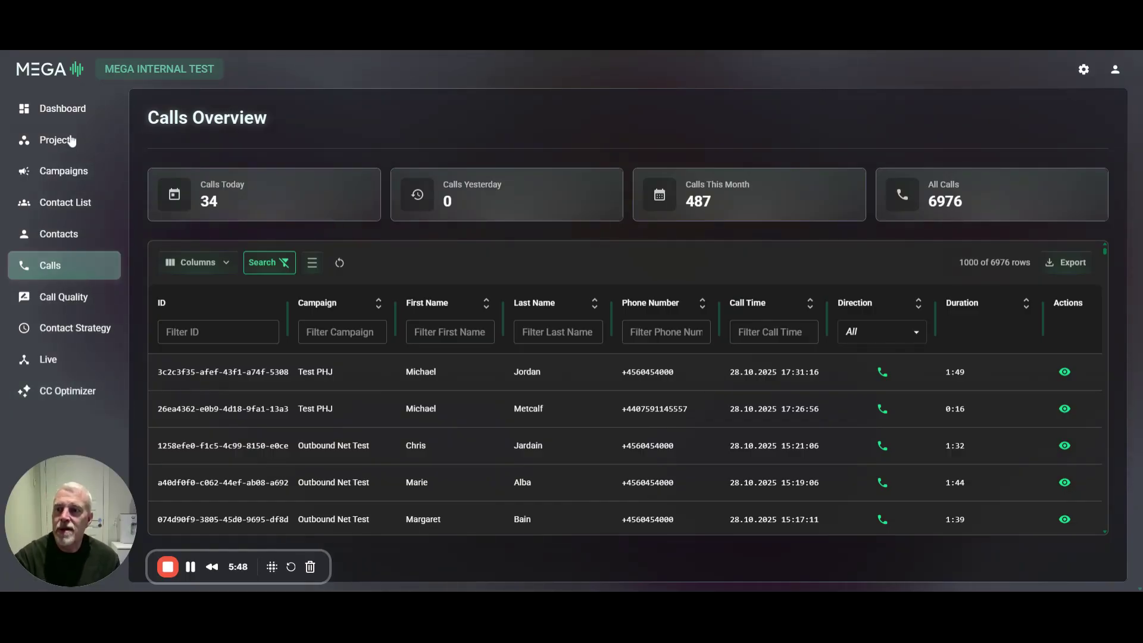
Open the Operational overview dashboard
click(74, 110)
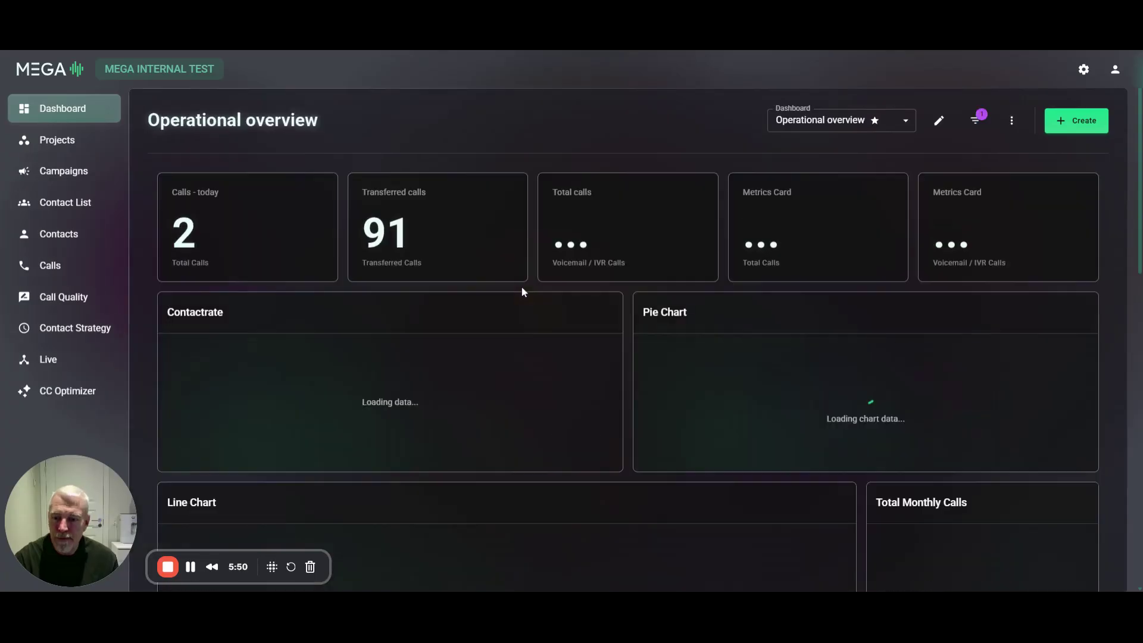